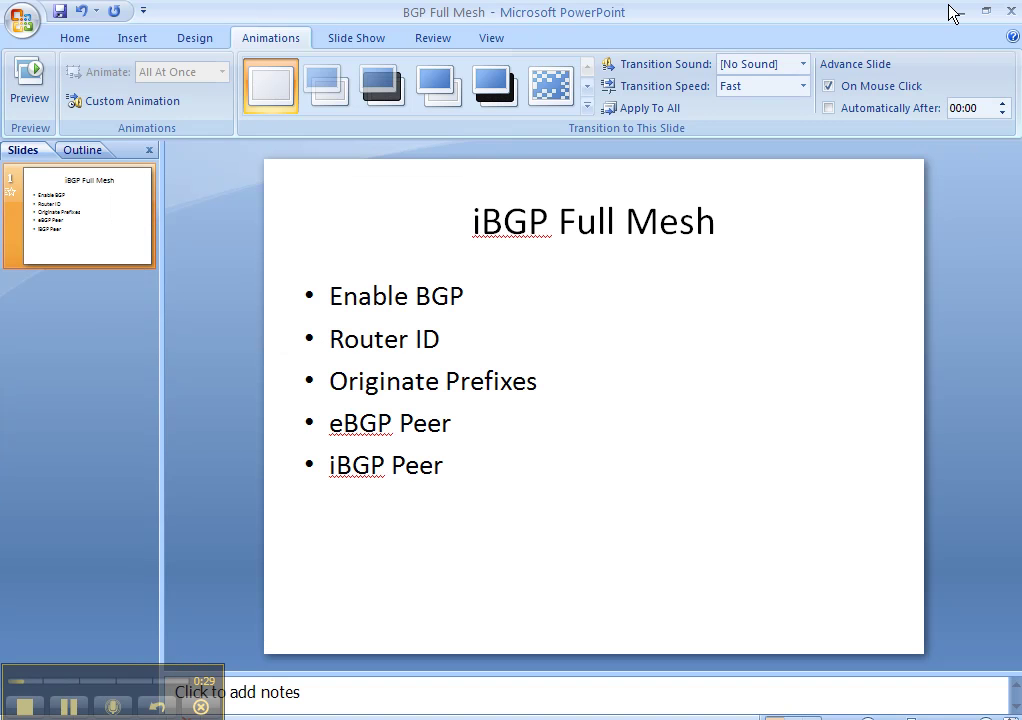
# Step: Switch from the presentation to the WordPad notes and SecureCRT, and run the notes' command sh ip bgp sum on R2
pyautogui.click(964, 11)
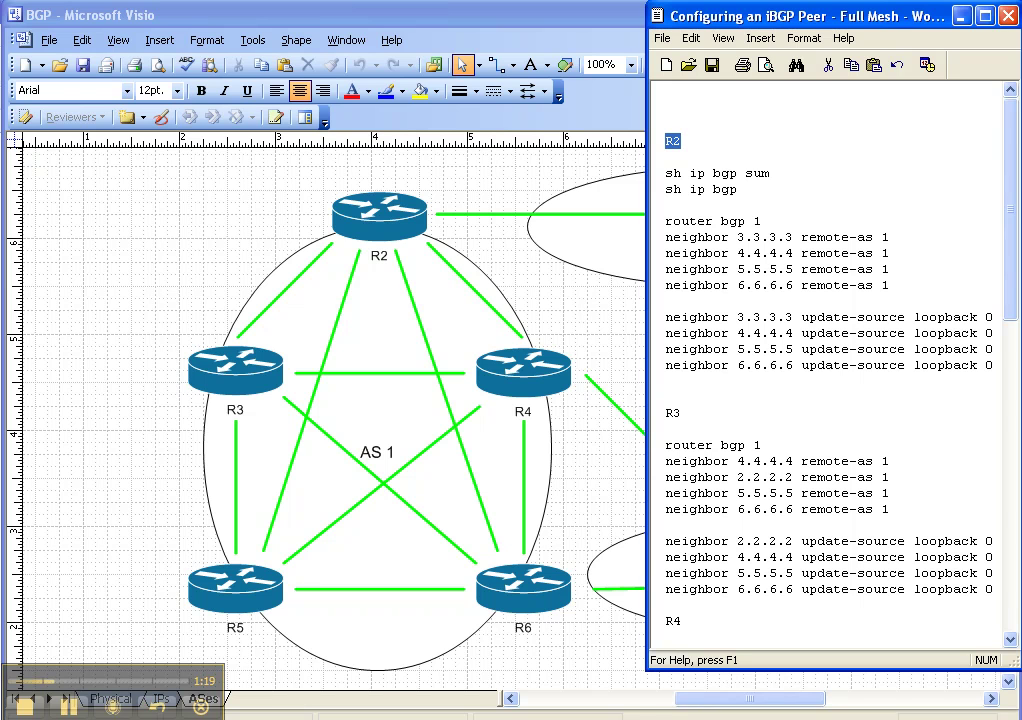
pyautogui.hotkey('alt', 'Tab')
pyautogui.click(674, 14)
pyautogui.moveTo(772, 173); pyautogui.dragTo(651, 182)
pyautogui.rightClick(662, 172)
pyautogui.click(722, 196)
pyautogui.click(95, 12)
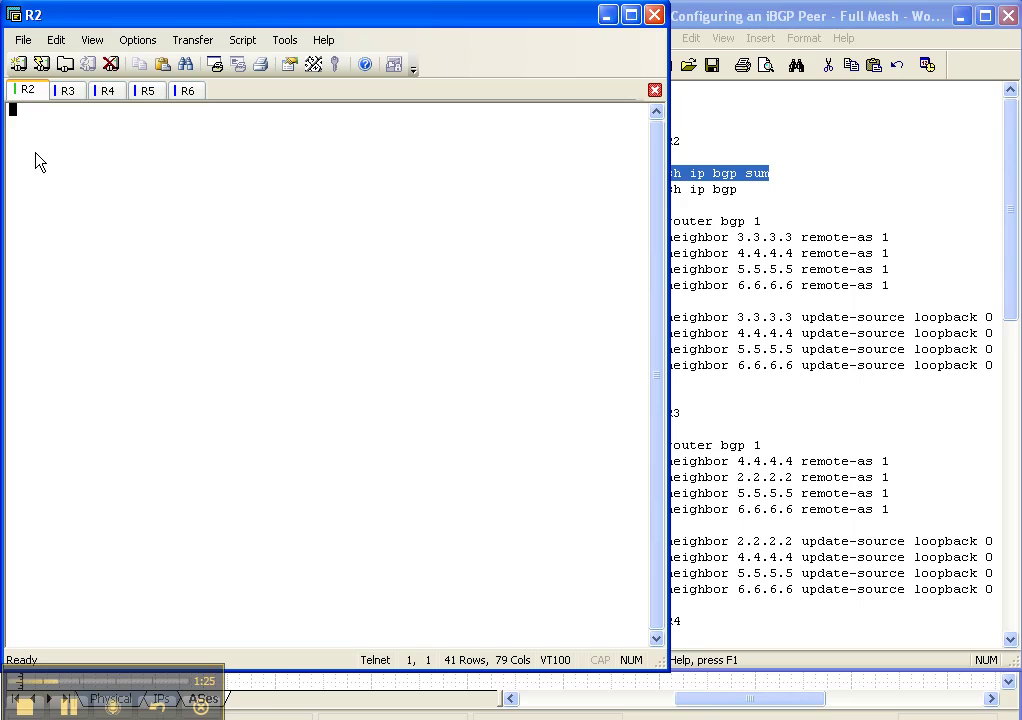
pyautogui.press('Return')
pyautogui.press('shift+Insert')
pyautogui.press('Return')
# Step: Copy sh ip bgp from the notes, run it on R2, and highlight the network prefix in the BGP table
pyautogui.click(798, 22)
pyautogui.moveTo(737, 189); pyautogui.dragTo(657, 190)
pyautogui.rightClick(690, 188)
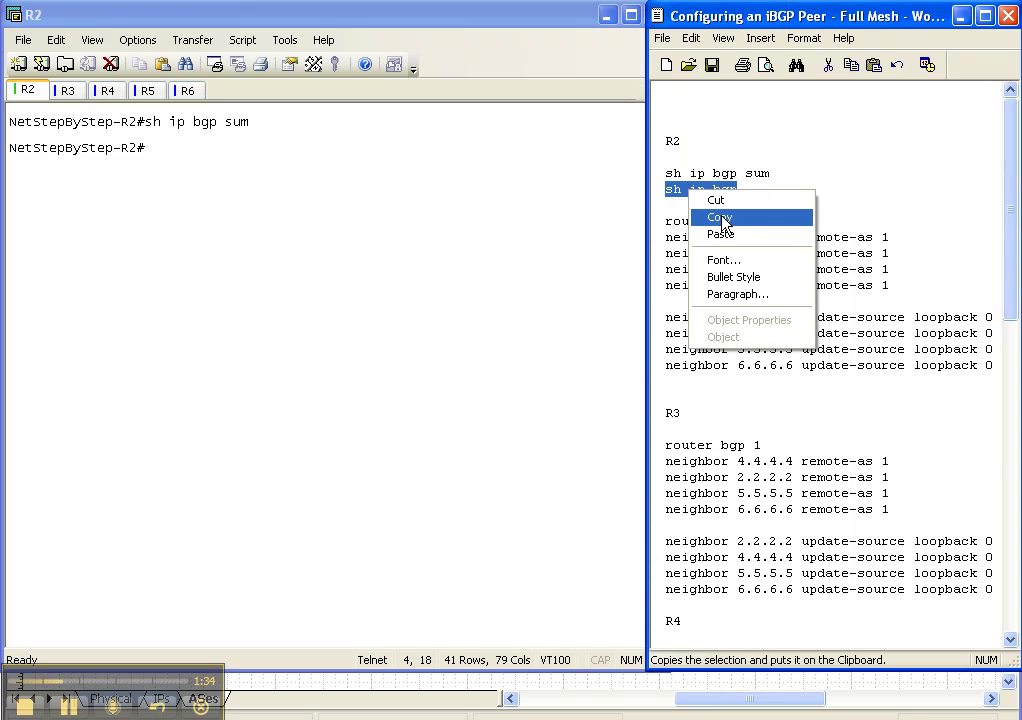
pyautogui.click(748, 216)
pyautogui.click(270, 250)
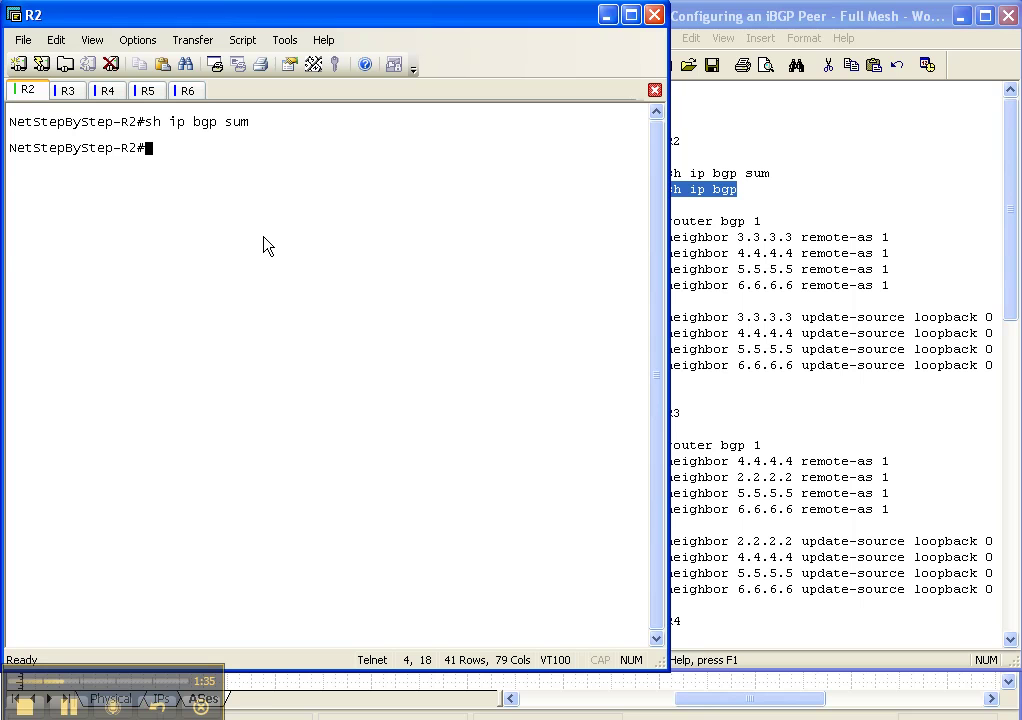
pyautogui.rightClick(268, 248)
pyautogui.press('Return')
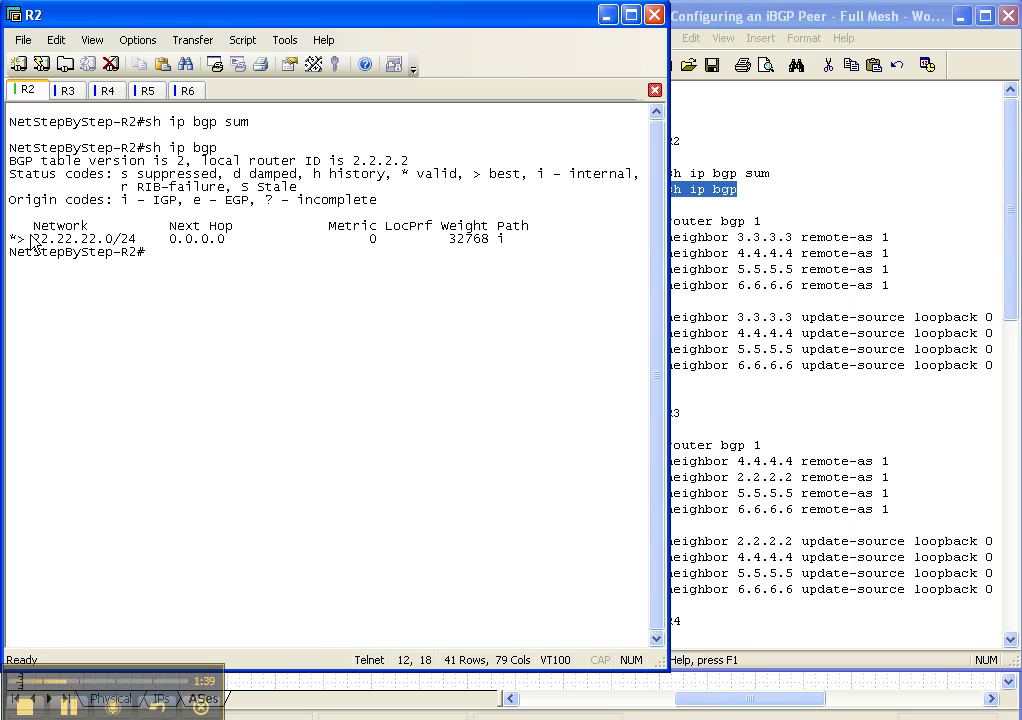
pyautogui.moveTo(33, 239); pyautogui.dragTo(138, 242)
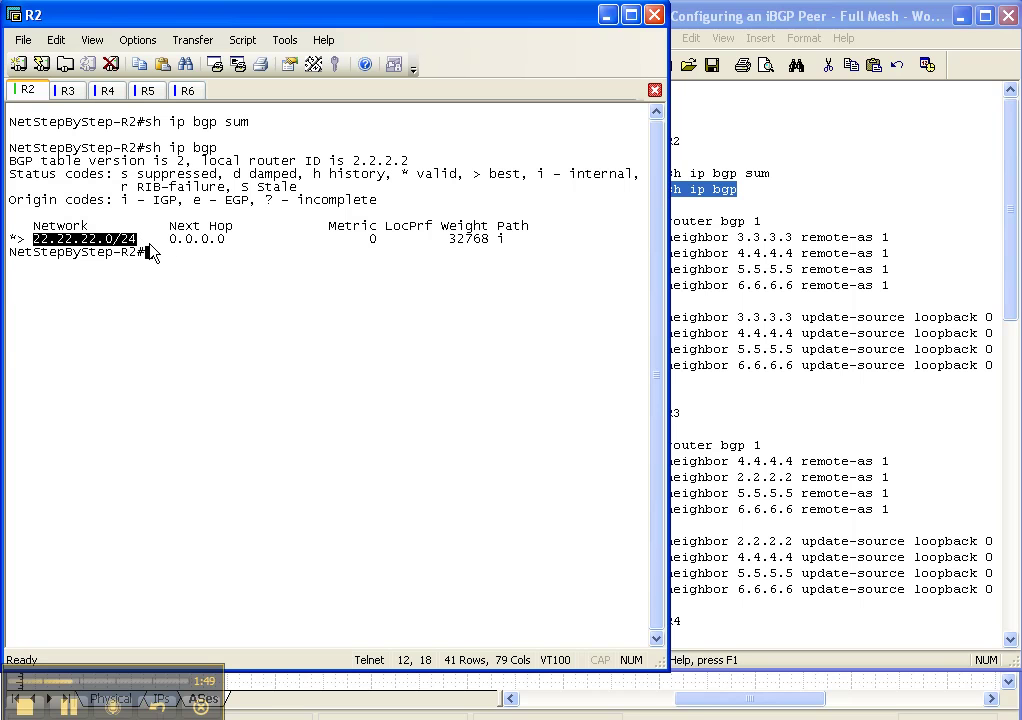
# Step: Examine R2's planned BGP commands in the notes, focusing on neighbor 3.3.3.3, its remote-as number, router bgp 1 and the loopback update source
pyautogui.click(860, 17)
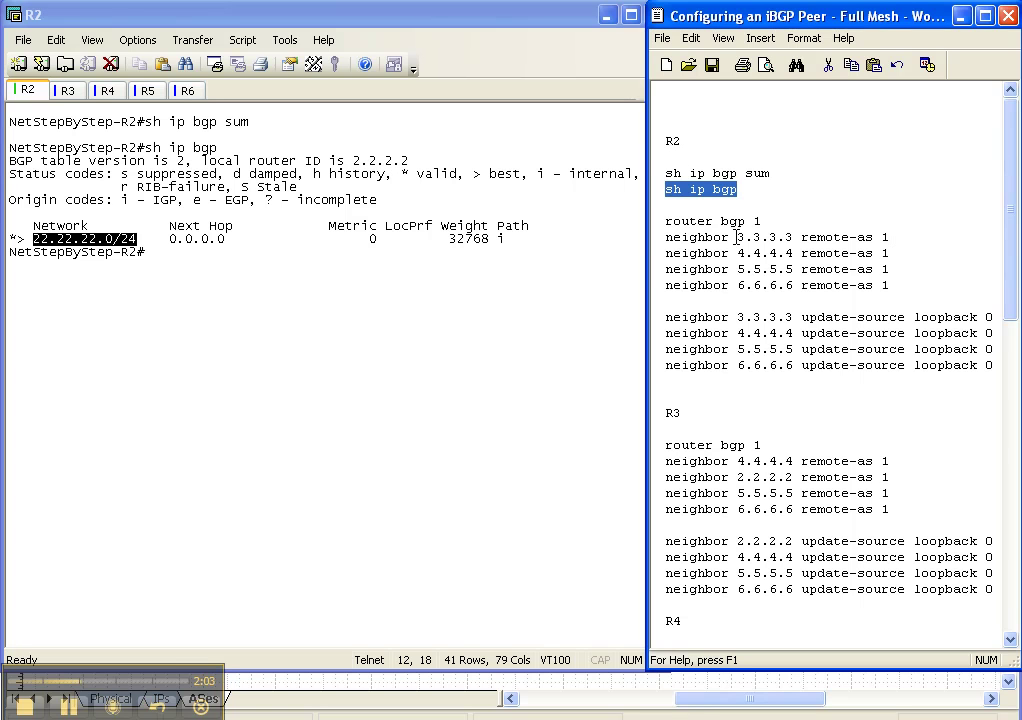
pyautogui.moveTo(737, 237); pyautogui.dragTo(788, 233)
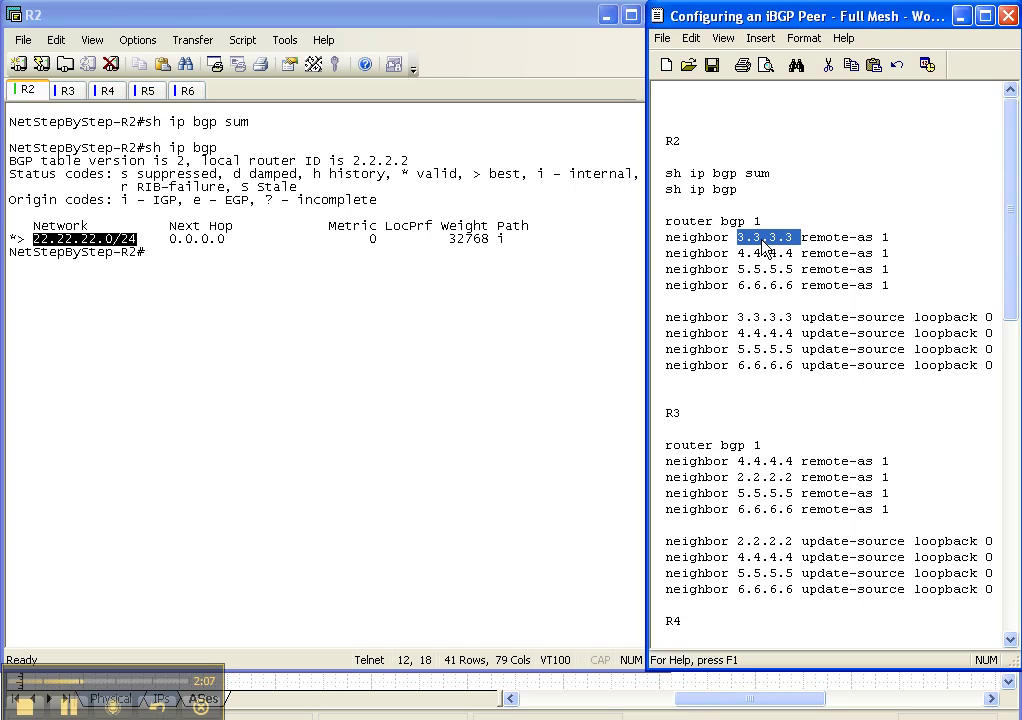
pyautogui.doubleClick(884, 237)
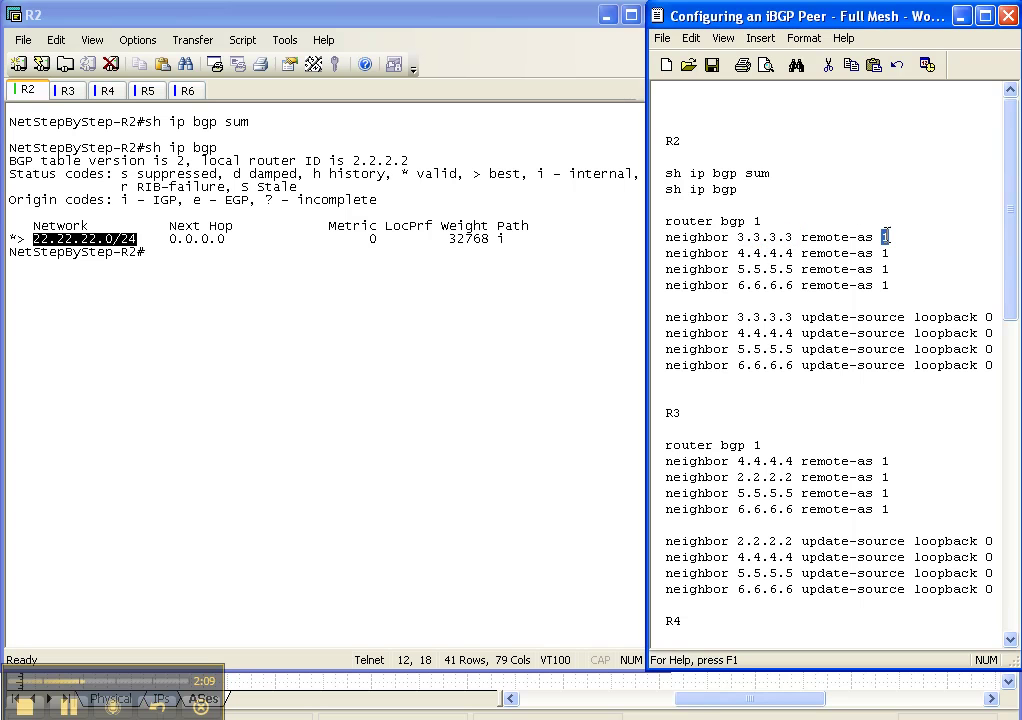
pyautogui.click(757, 221)
pyautogui.moveTo(757, 221); pyautogui.dragTo(721, 221)
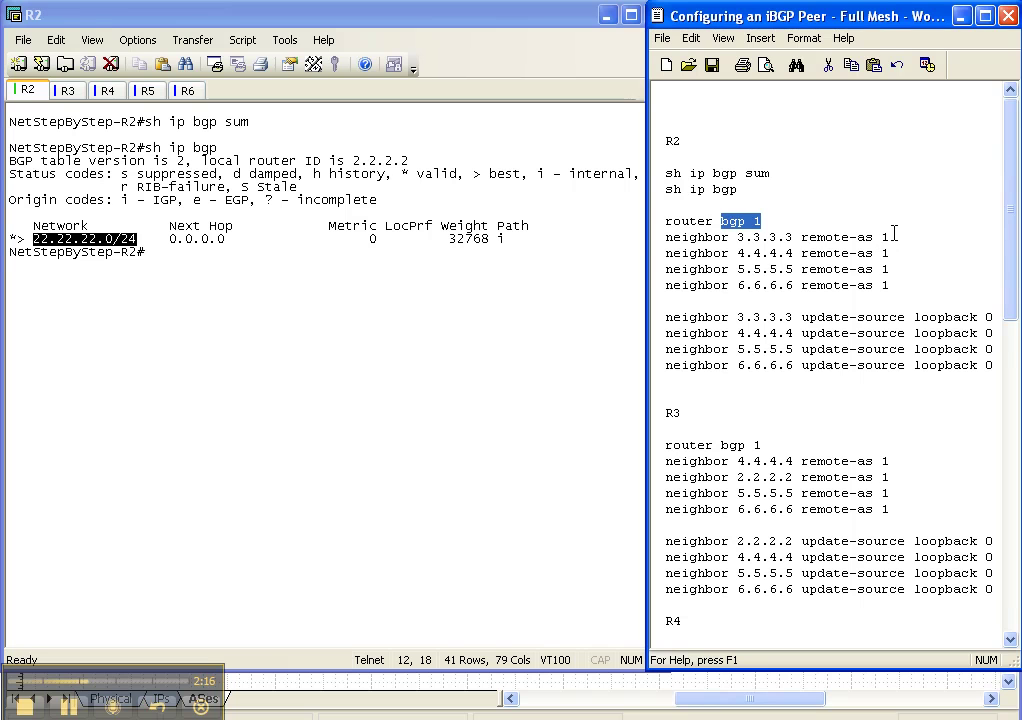
pyautogui.moveTo(738, 237); pyautogui.dragTo(795, 238)
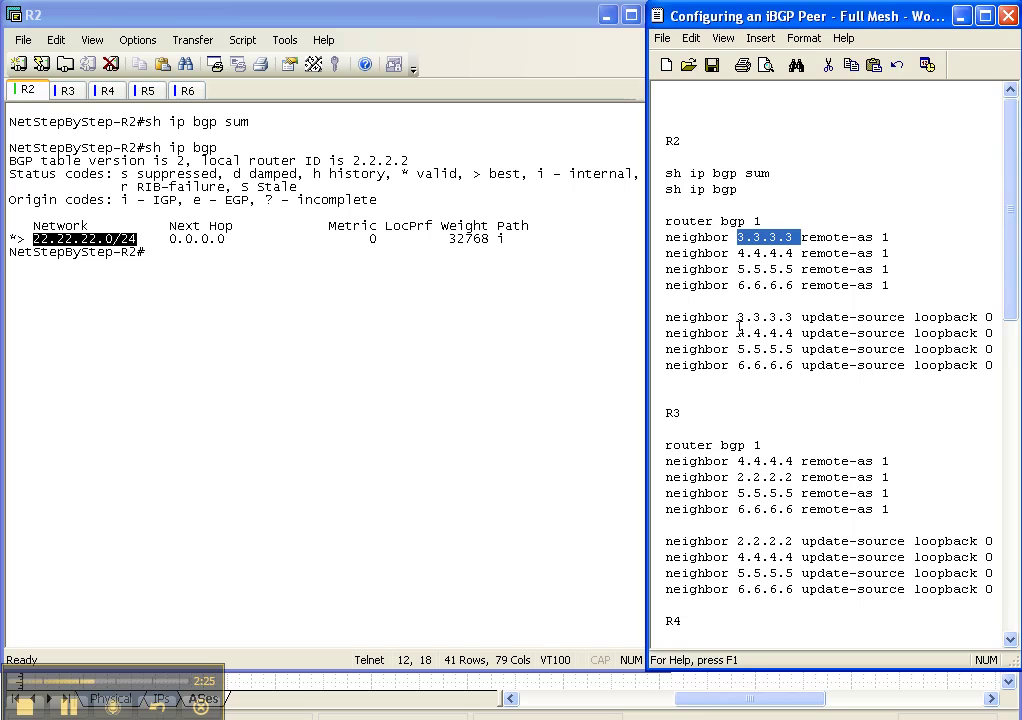
pyautogui.moveTo(738, 317); pyautogui.dragTo(789, 314)
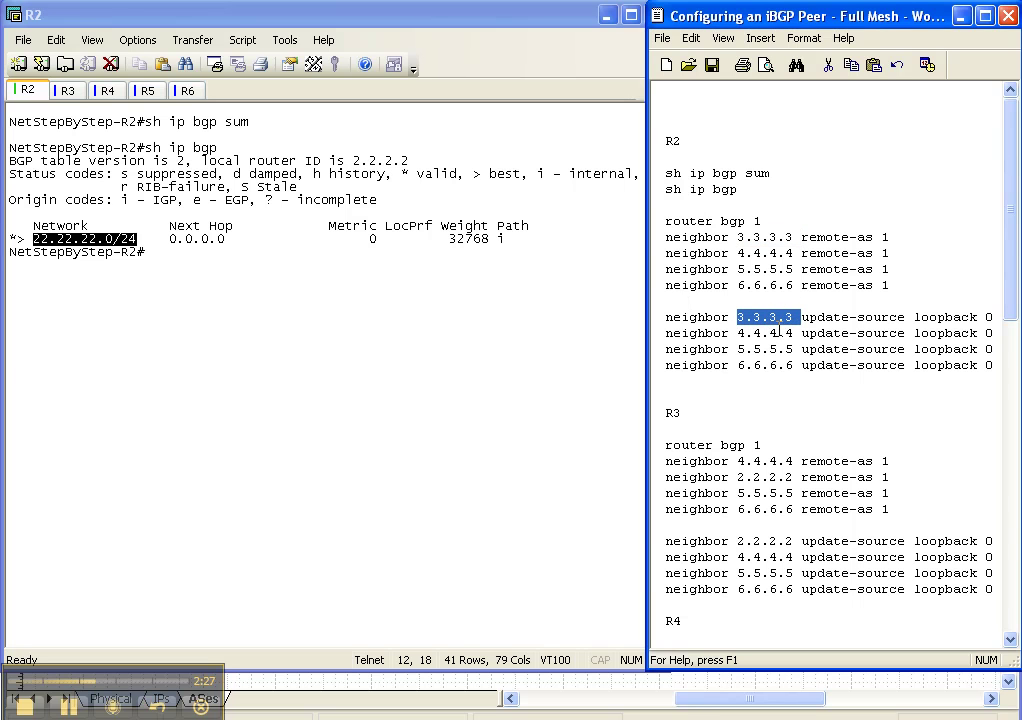
pyautogui.moveTo(914, 317); pyautogui.dragTo(995, 317)
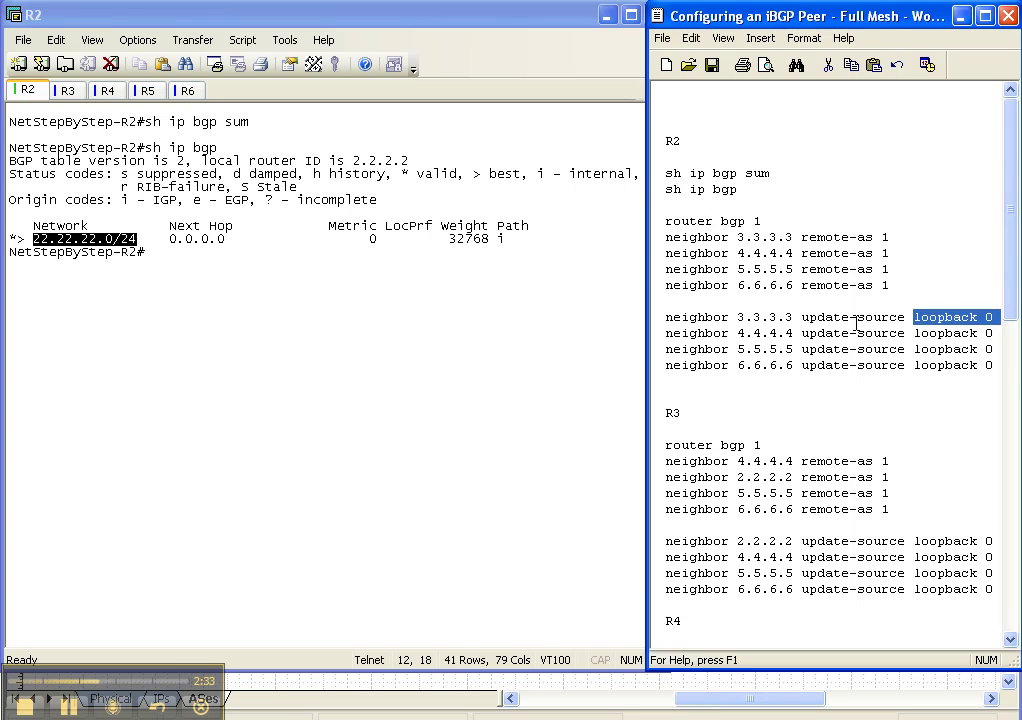
# Step: Apply the notes' R2 block in configuration mode: router bgp 1, neighbors 3.3.3.3, 4.4.4.4, 5.5.5.5 and 6.6.6.6, remote-as 1, update-source loopback 0
pyautogui.moveTo(993, 366); pyautogui.dragTo(631, 223)
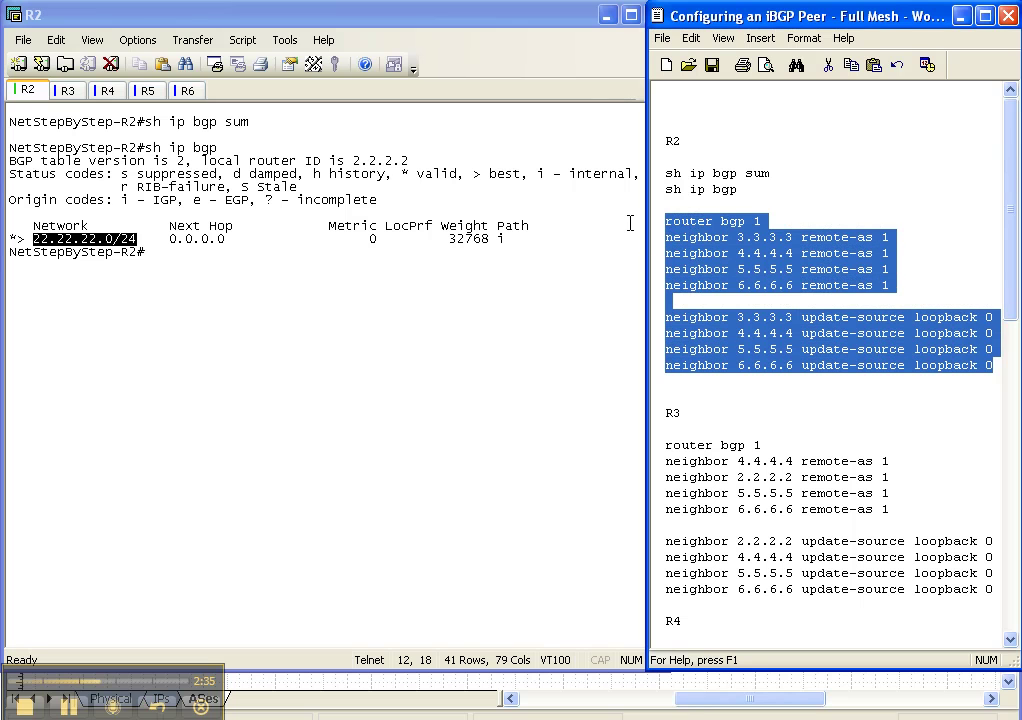
pyautogui.rightClick(716, 270)
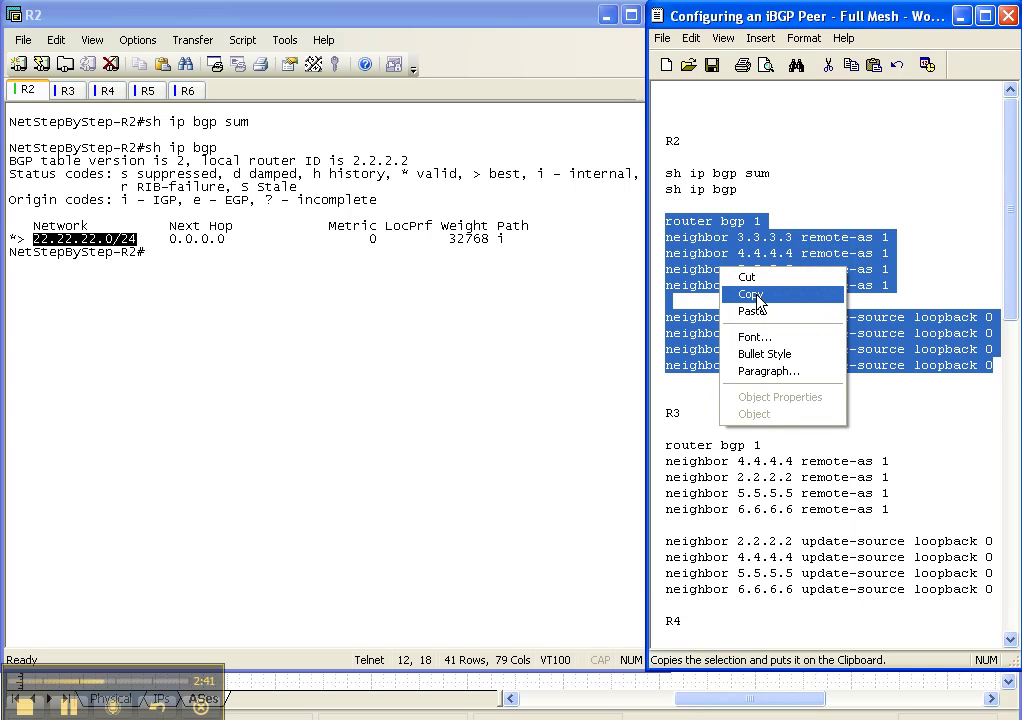
pyautogui.click(757, 298)
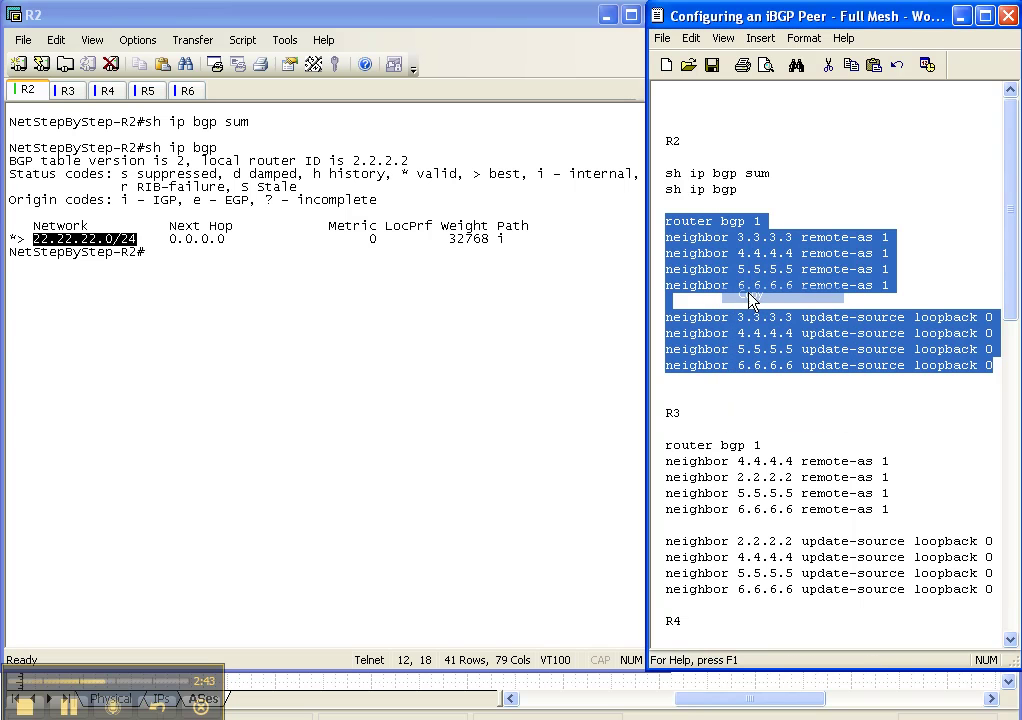
pyautogui.click(367, 307)
pyautogui.write('conf t')
pyautogui.press('Return')
pyautogui.press('shift+Insert')
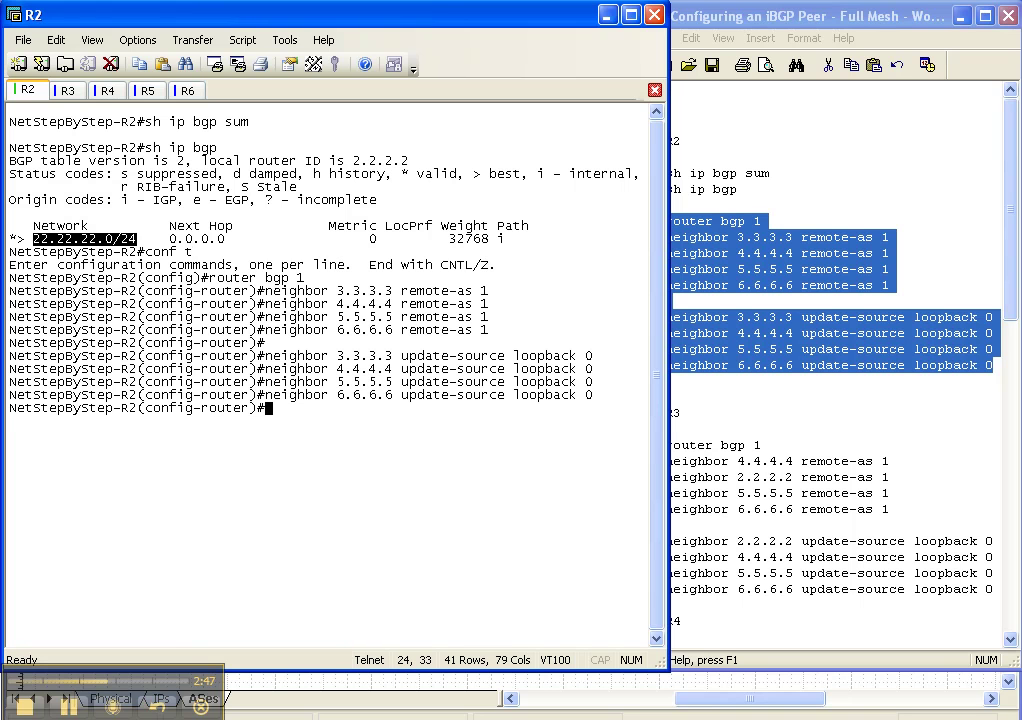
# Step: Apply the notes' R3 block on R3: router bgp 1, neighbors 4.4.4.4, 2.2.2.2, 5.5.5.5 and 6.6.6.6, remote-as 1, update-source loopback 0
pyautogui.click(697, 16)
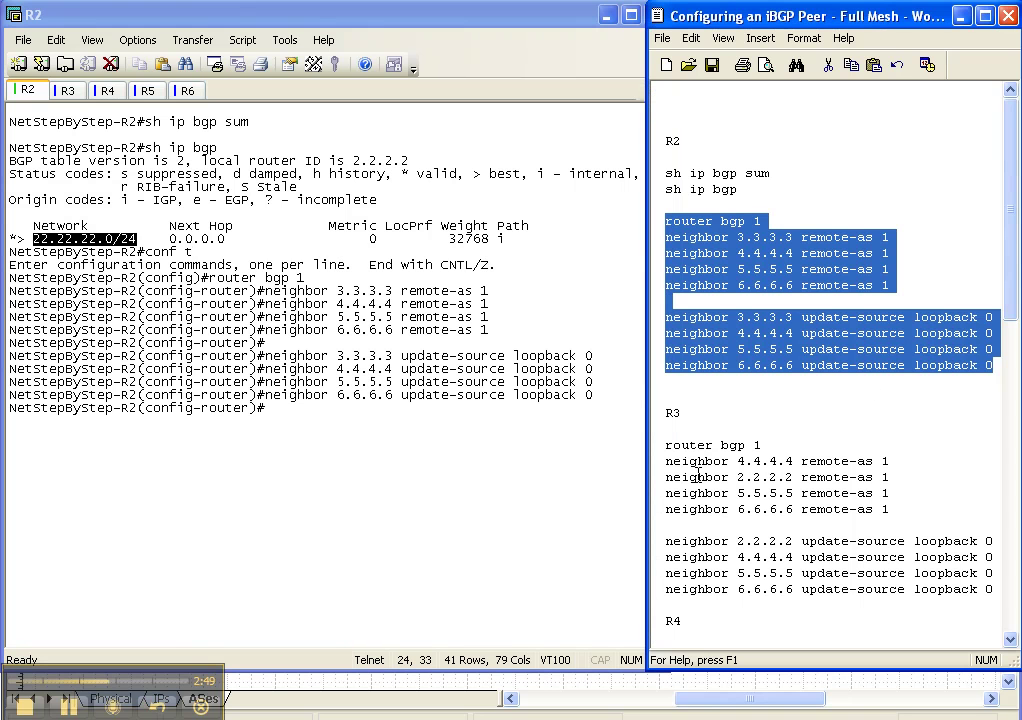
pyautogui.moveTo(666, 444); pyautogui.dragTo(995, 590)
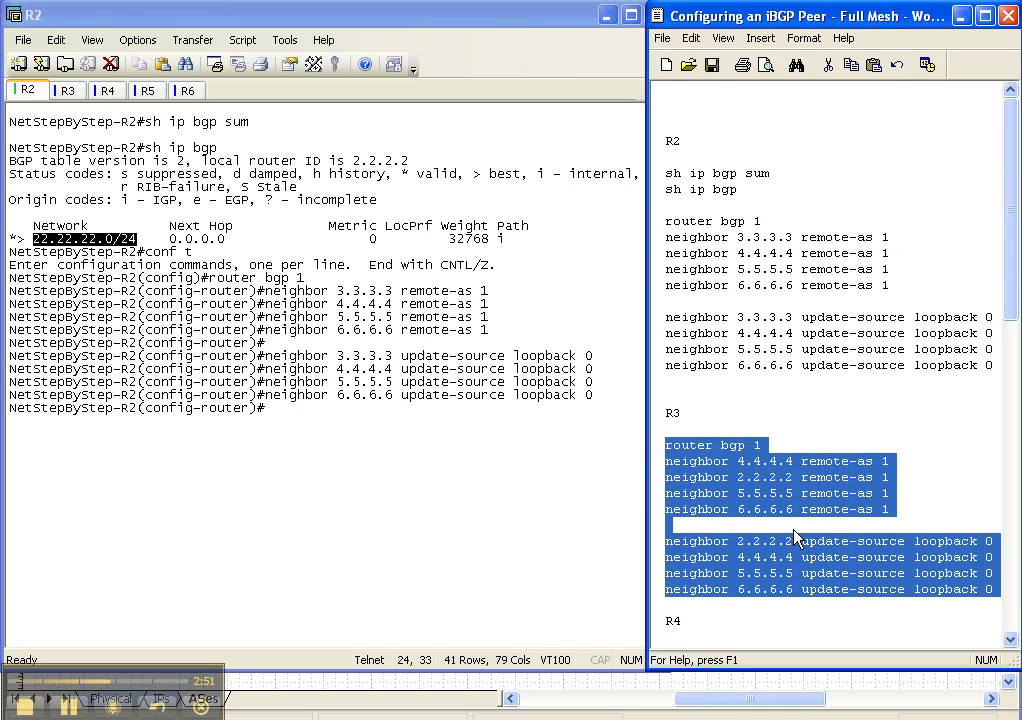
pyautogui.rightClick(762, 494)
pyautogui.click(800, 518)
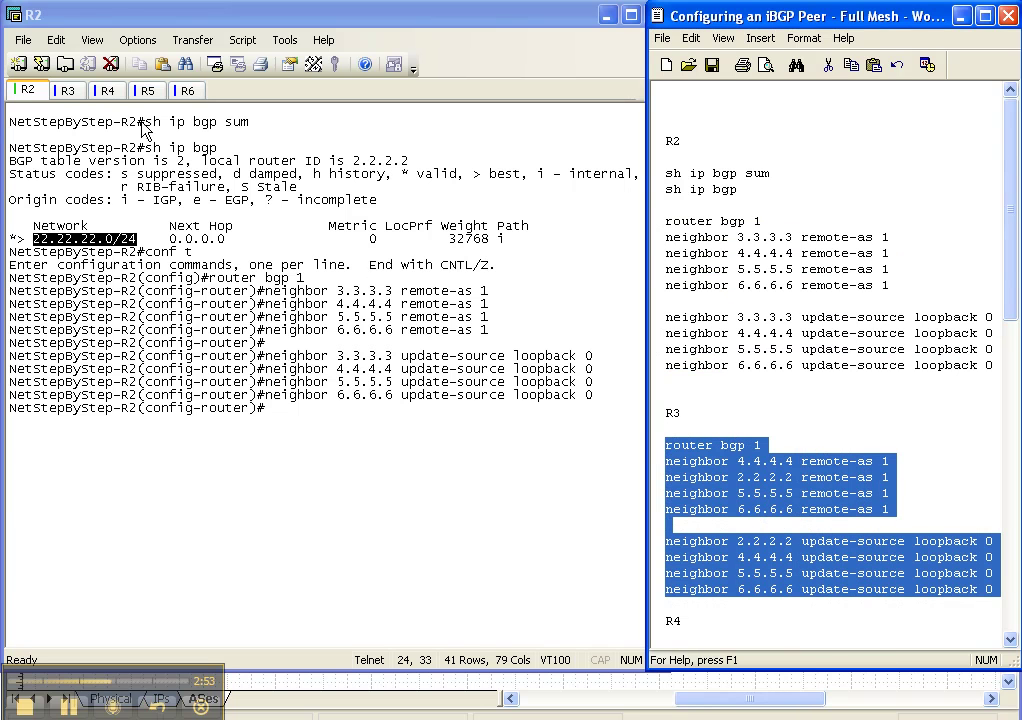
pyautogui.click(62, 90)
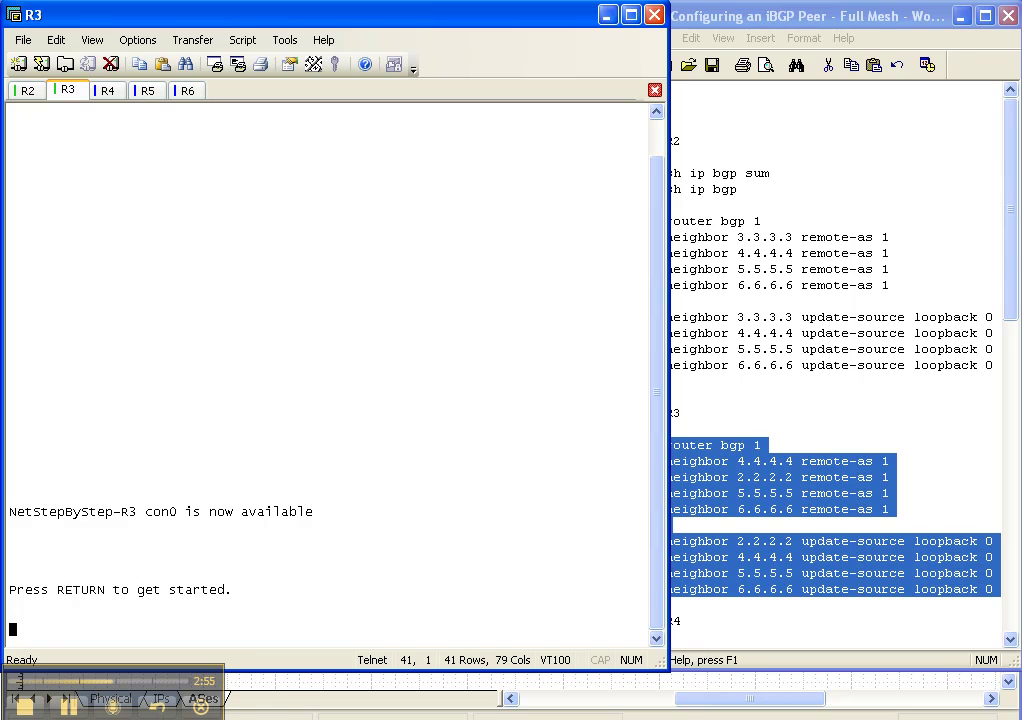
pyautogui.press('Return')
pyautogui.press('Return')
pyautogui.write('en')
pyautogui.press('Return')
pyautogui.write('conf t')
pyautogui.press('Return')
pyautogui.press('shift+Insert')
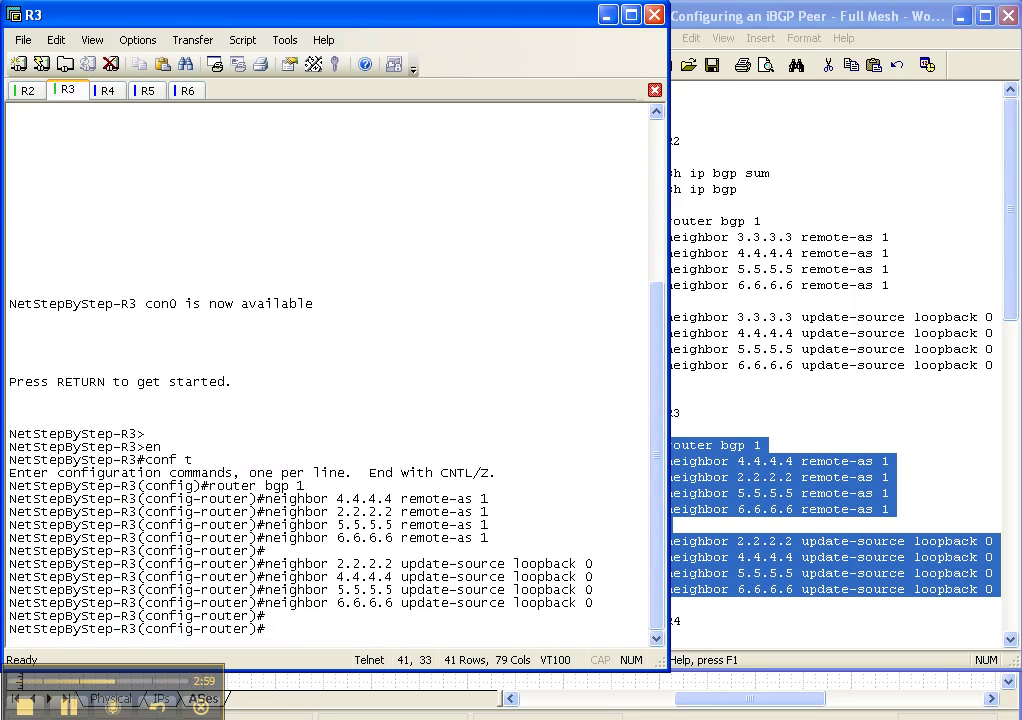
# Step: Apply the notes' R4 block on R4: router bgp 1, neighbors 3.3.3.3, 2.2.2.2, 5.5.5.5 and 6.6.6.6, remote-as 1, update-source loopback 0
pyautogui.click(812, 27)
pyautogui.scroll(-6, 1010, 267)
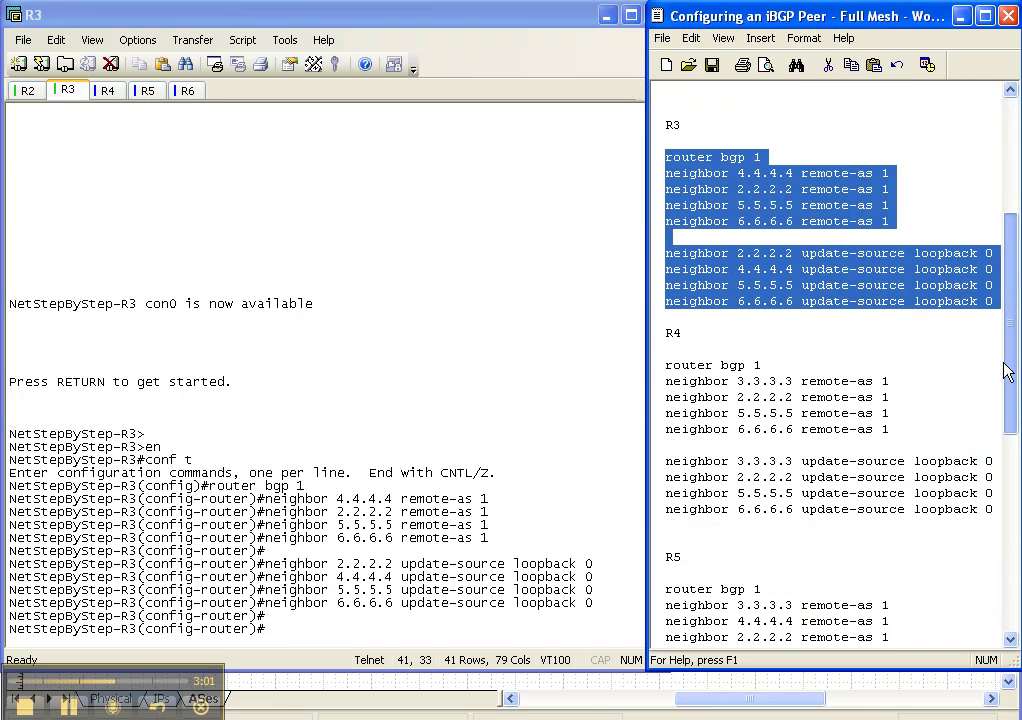
pyautogui.moveTo(993, 502); pyautogui.dragTo(657, 374)
pyautogui.rightClick(714, 383)
pyautogui.click(741, 408)
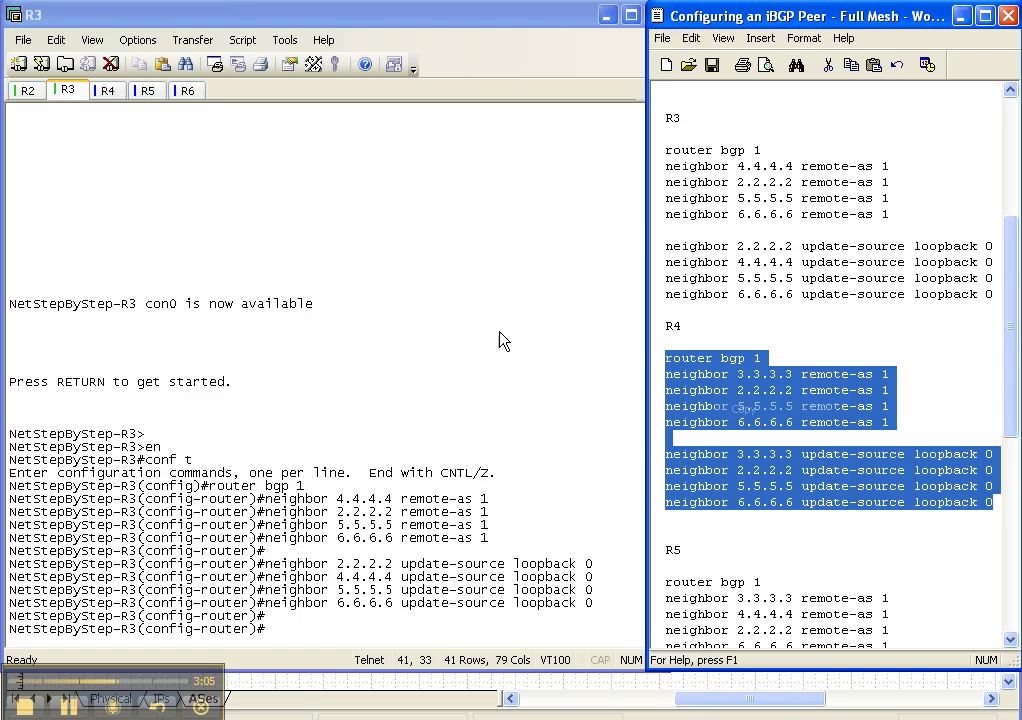
pyautogui.click(108, 90)
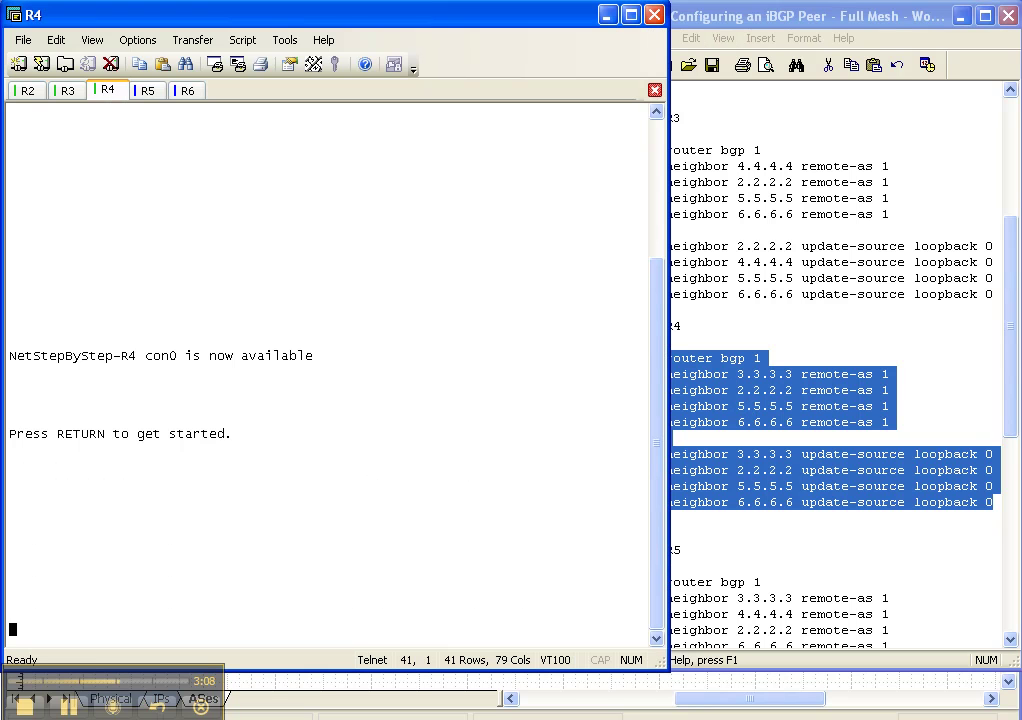
pyautogui.press('Return')
pyautogui.write('en')
pyautogui.press('Return')
pyautogui.write('conf t')
pyautogui.press('Return')
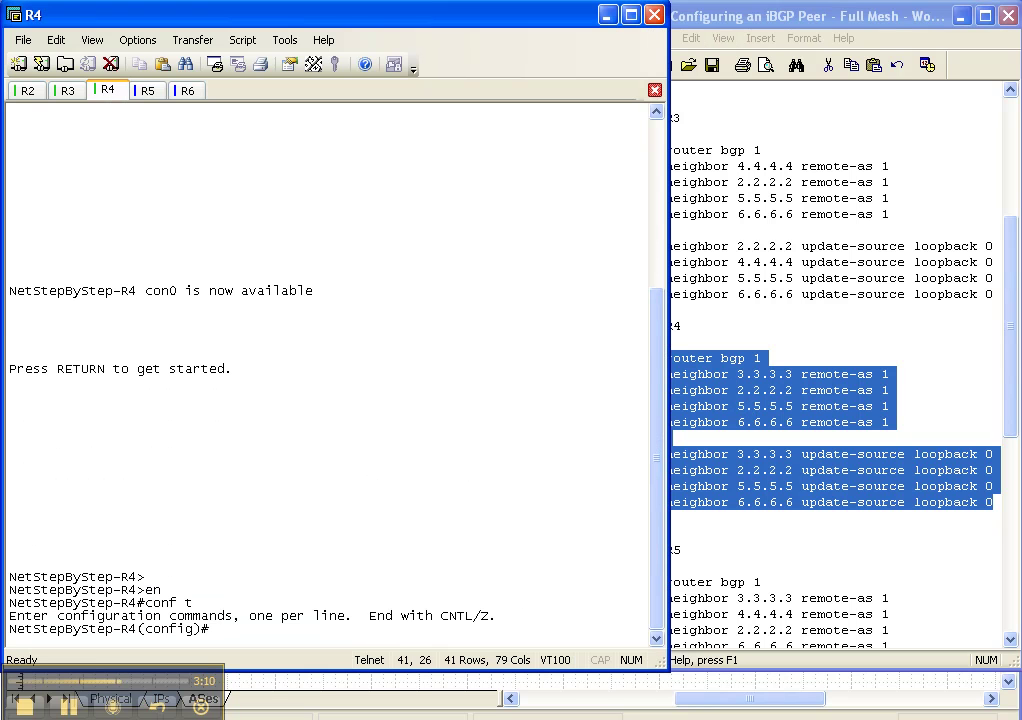
pyautogui.press('shift+Insert')
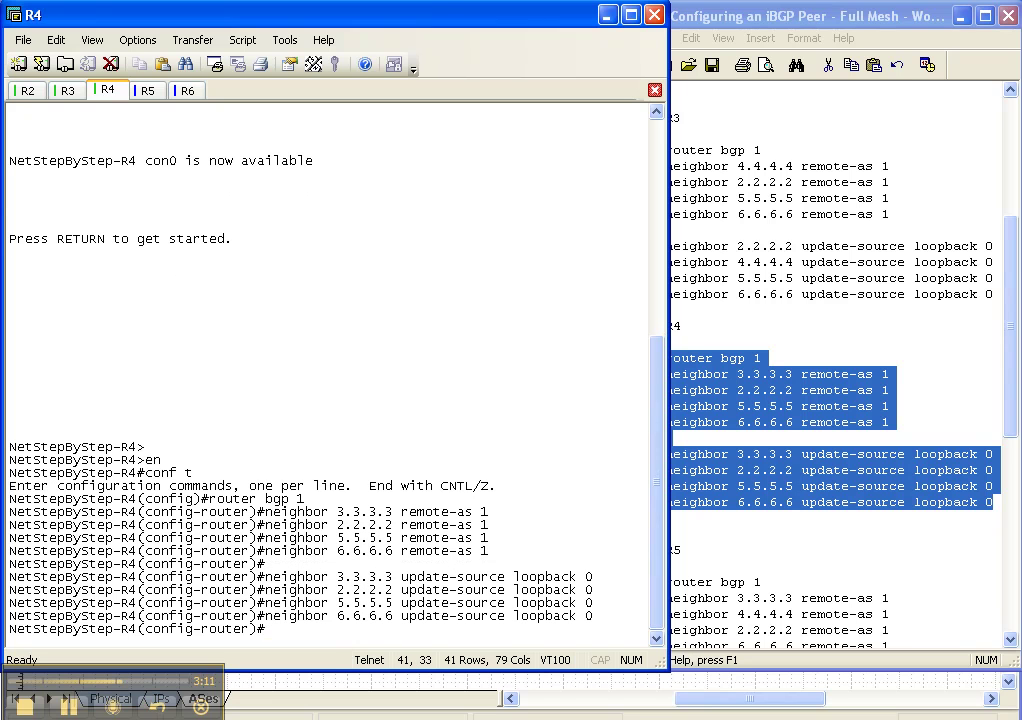
# Step: Apply the notes' R5 block on R5: router bgp 1, neighbors 3.3.3.3, 4.4.4.4, 2.2.2.2 and 6.6.6.6, remote-as 1, update-source loopback 0
pyautogui.click(790, 22)
pyautogui.moveTo(1010, 358); pyautogui.dragTo(1010, 449)
pyautogui.moveTo(993, 568); pyautogui.dragTo(645, 422)
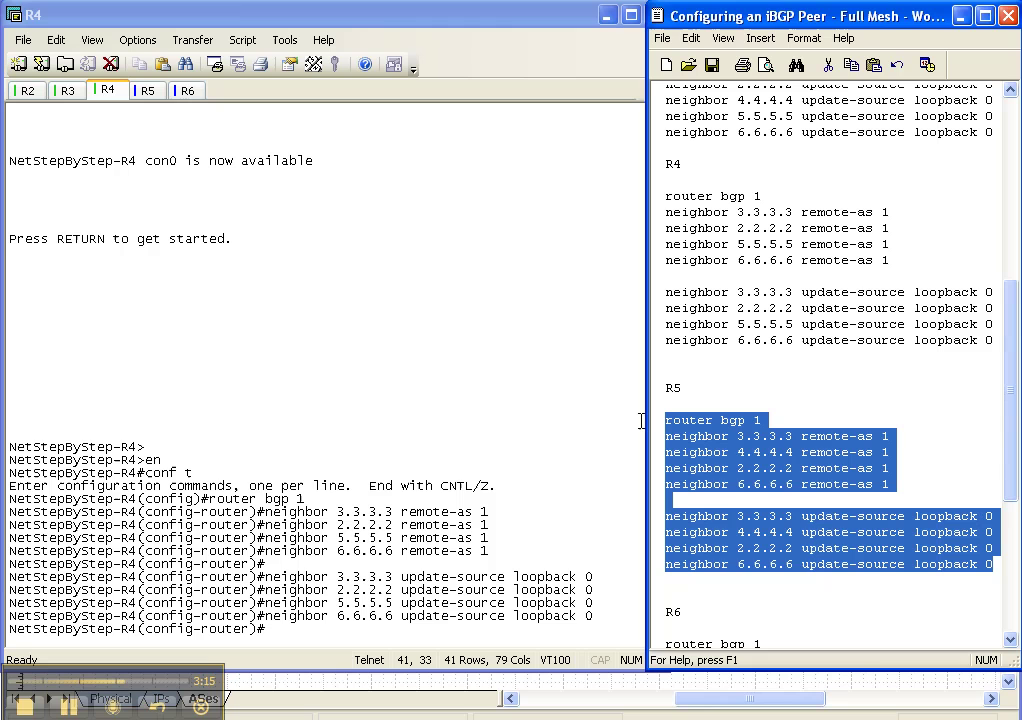
pyautogui.rightClick(712, 456)
pyautogui.click(767, 480)
pyautogui.click(155, 165)
pyautogui.click(147, 90)
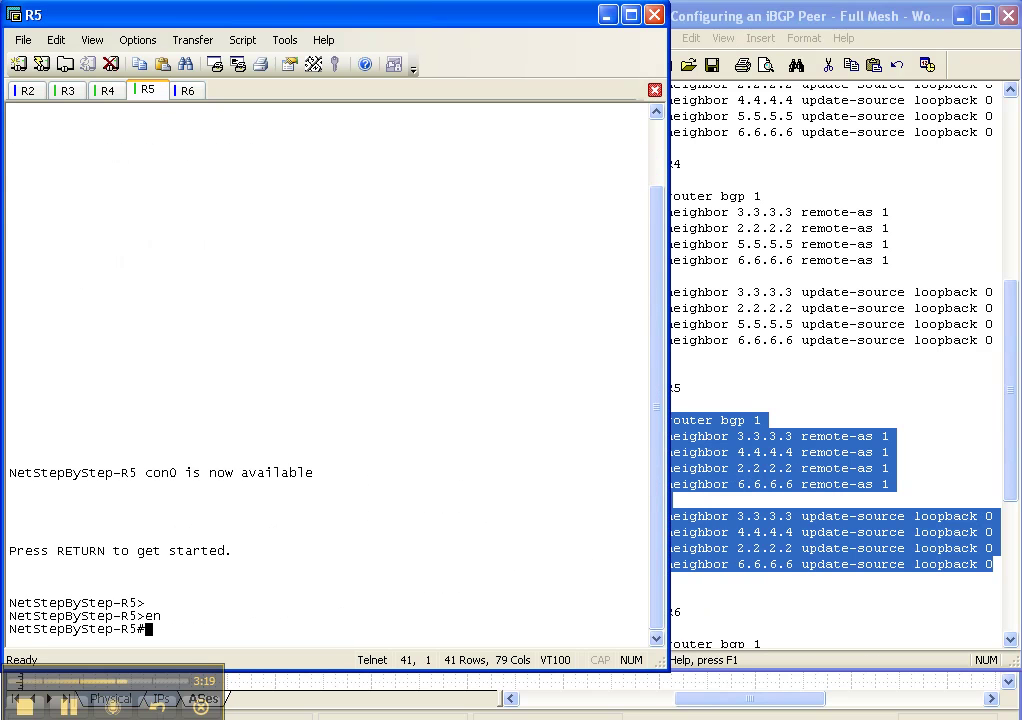
pyautogui.write('conf t')
pyautogui.press('Return')
pyautogui.write('router bgp 1')
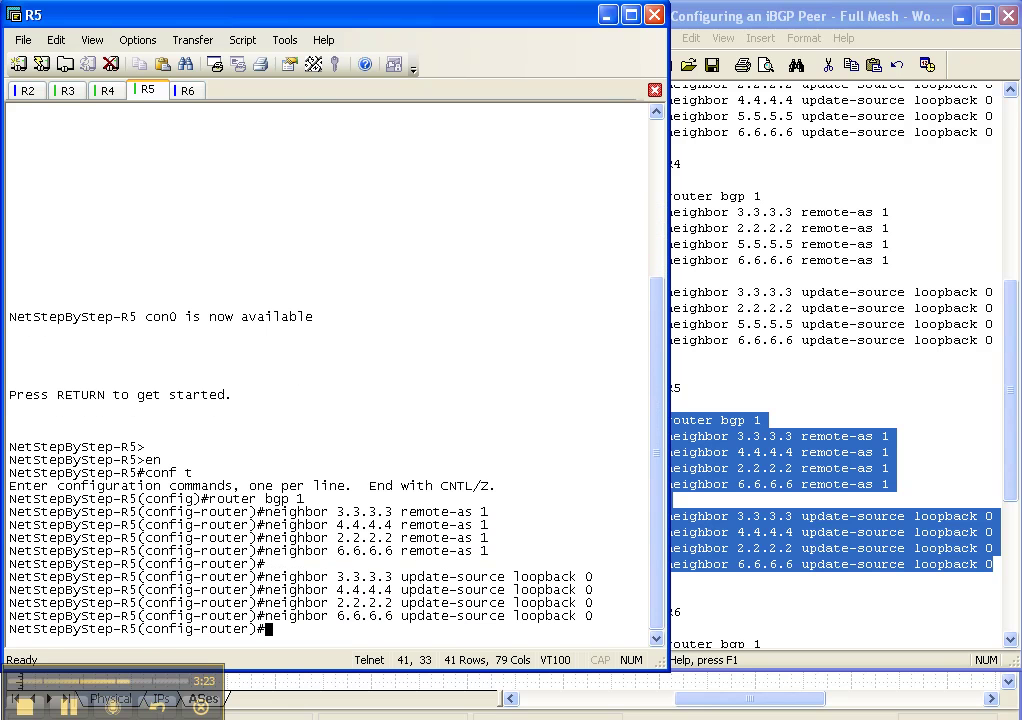
# Step: Copy the complete R6 configuration block from the notes, from router bgp 1 through neighbor 2.2.2.2 update-source loopback 0
pyautogui.click(881, 18)
pyautogui.moveTo(1015, 353); pyautogui.dragTo(1005, 443)
pyautogui.moveTo(995, 567); pyautogui.dragTo(647, 426)
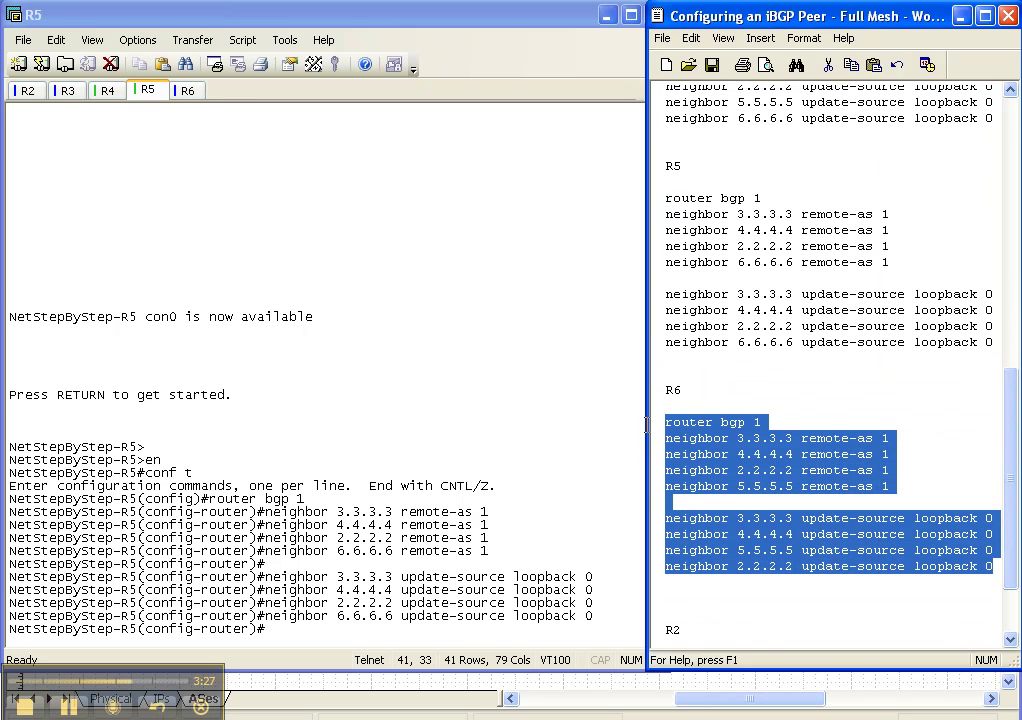
pyautogui.rightClick(662, 425)
pyautogui.click(736, 463)
# Step: Enter configuration mode on R6 and apply router bgp 1 with neighbors 3.3.3.3, 4.4.4.4, 2.2.2.2 and 5.5.5.5, remote-as 1, update-source loopback 0
pyautogui.click(187, 91)
pyautogui.press('Return')
pyautogui.press('Return')
pyautogui.write('en')
pyautogui.press('Return')
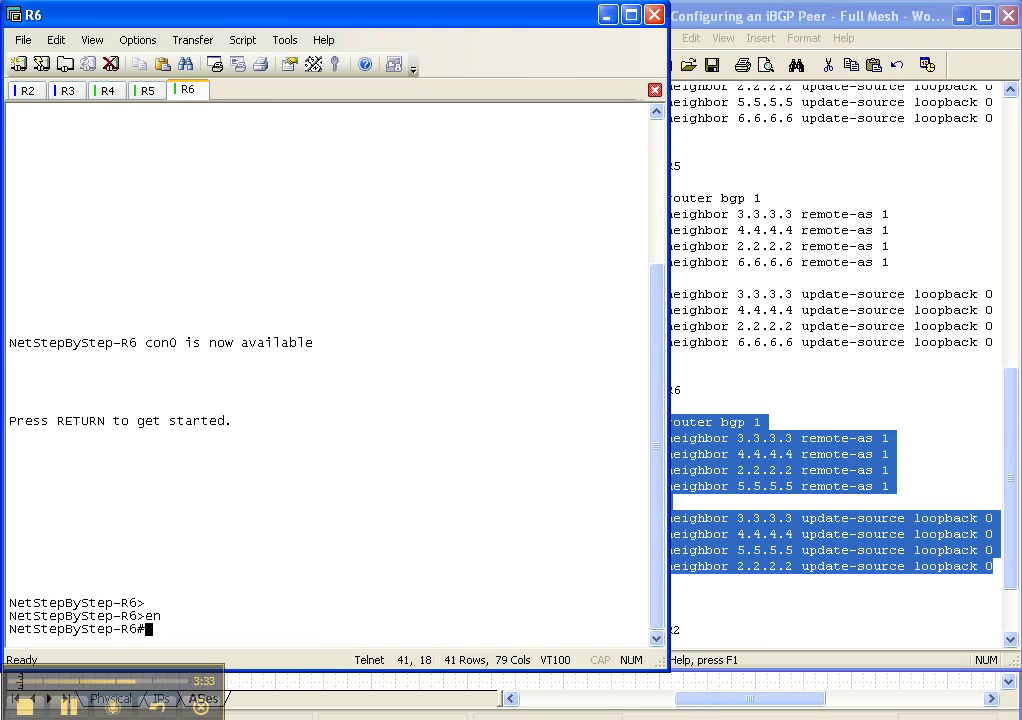
pyautogui.write('conf t')
pyautogui.press('Return')
pyautogui.write('router bgp 1')
pyautogui.press('Return')
pyautogui.press('shift+Insert')
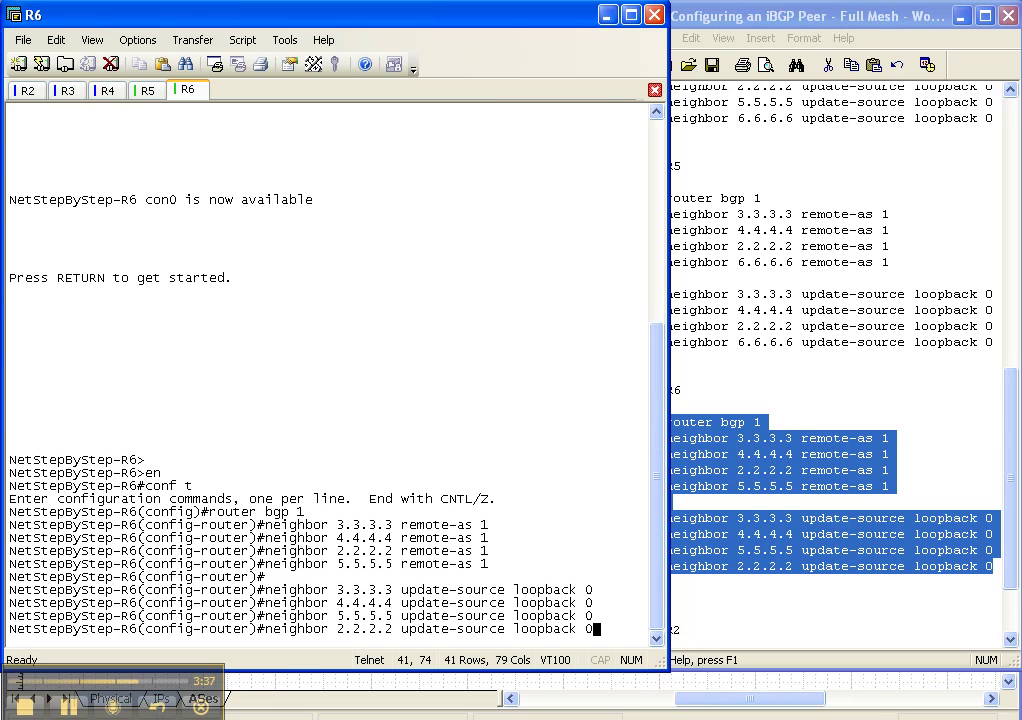
pyautogui.press('Return')
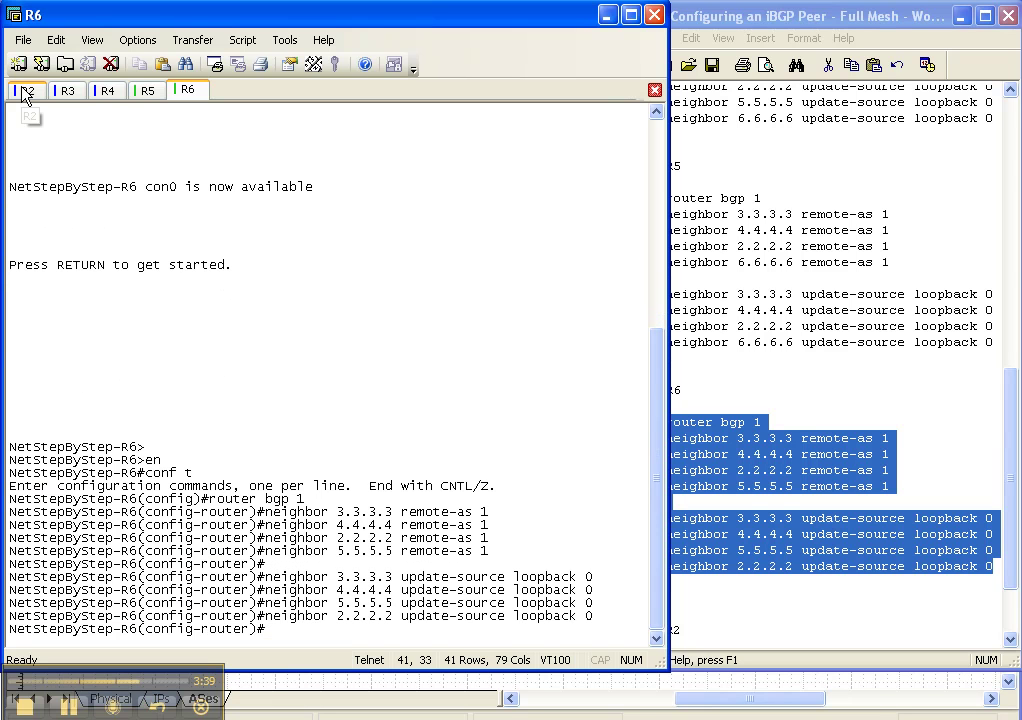
# Step: Copy the verification command sh ip bgp sum from the R2 section at the end of the notes
pyautogui.click(798, 20)
pyautogui.moveTo(1013, 432); pyautogui.dragTo(999, 467)
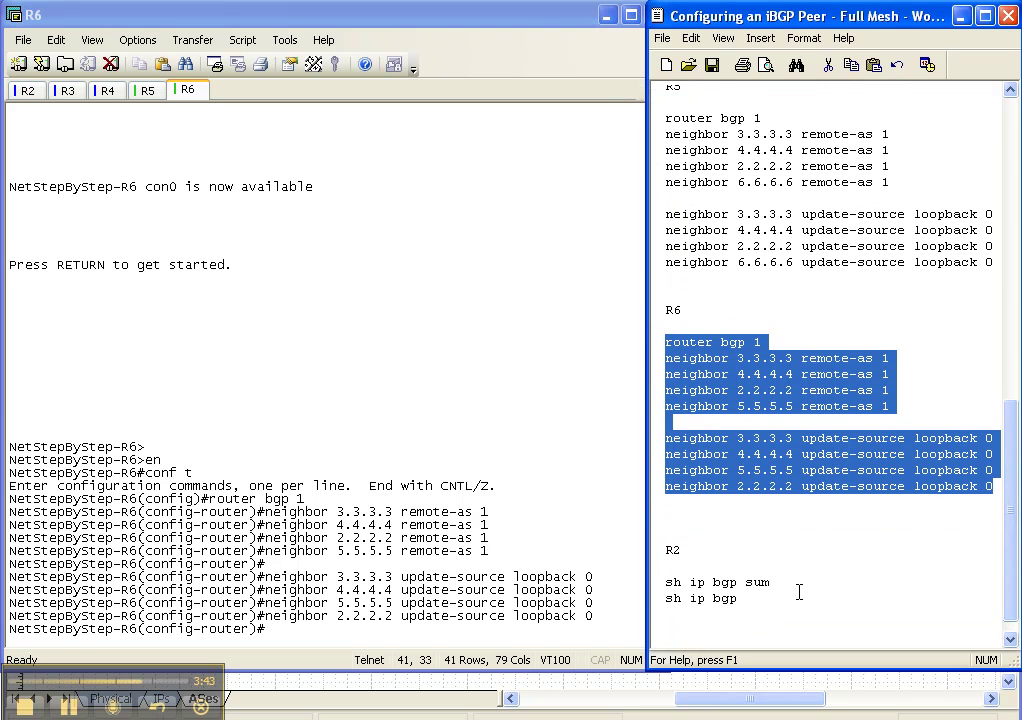
pyautogui.moveTo(776, 583); pyautogui.dragTo(666, 581)
pyautogui.rightClick(694, 581)
pyautogui.click(724, 607)
# Step: Return to the R2 session, leave configuration mode and run sh ip bgp sum to check the iBGP neighbors
pyautogui.click(300, 15)
pyautogui.click(27, 90)
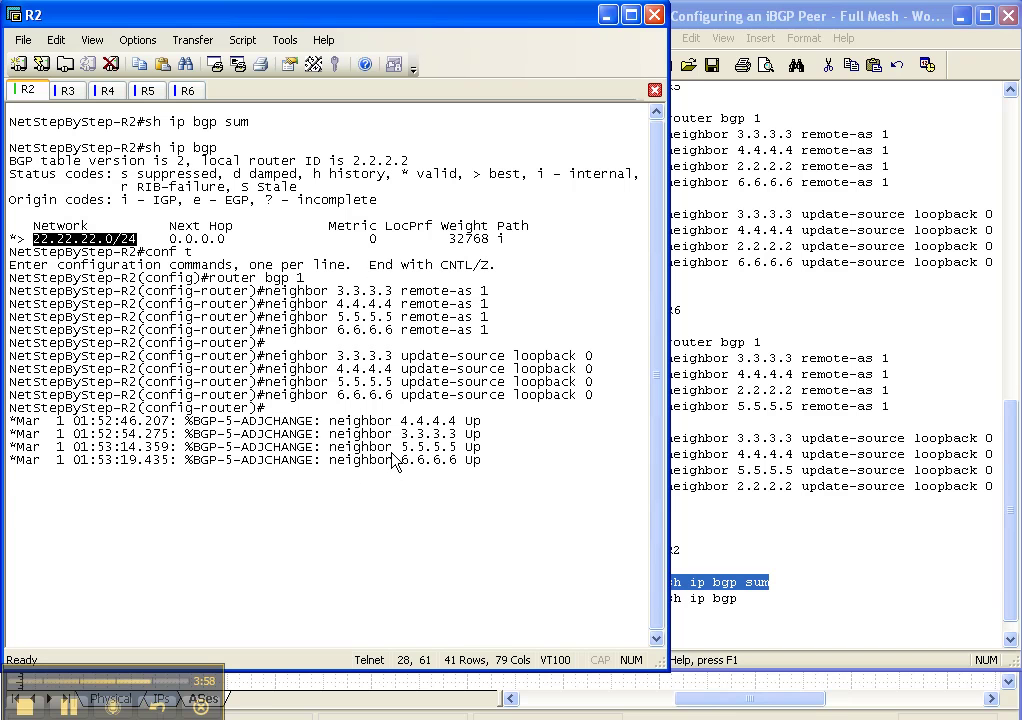
pyautogui.press('Return')
pyautogui.hotkey('ctrl', 'z')
pyautogui.press('Return')
pyautogui.press('Return')
pyautogui.press('Return')
pyautogui.press('Return')
pyautogui.press('shift+Insert')
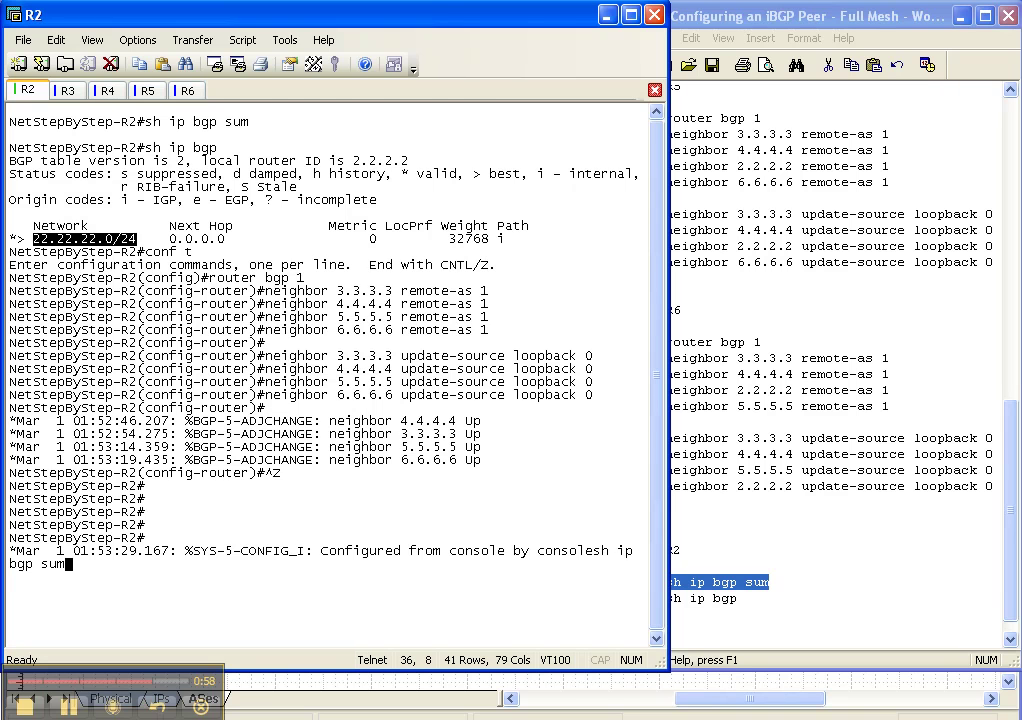
pyautogui.press('Return')
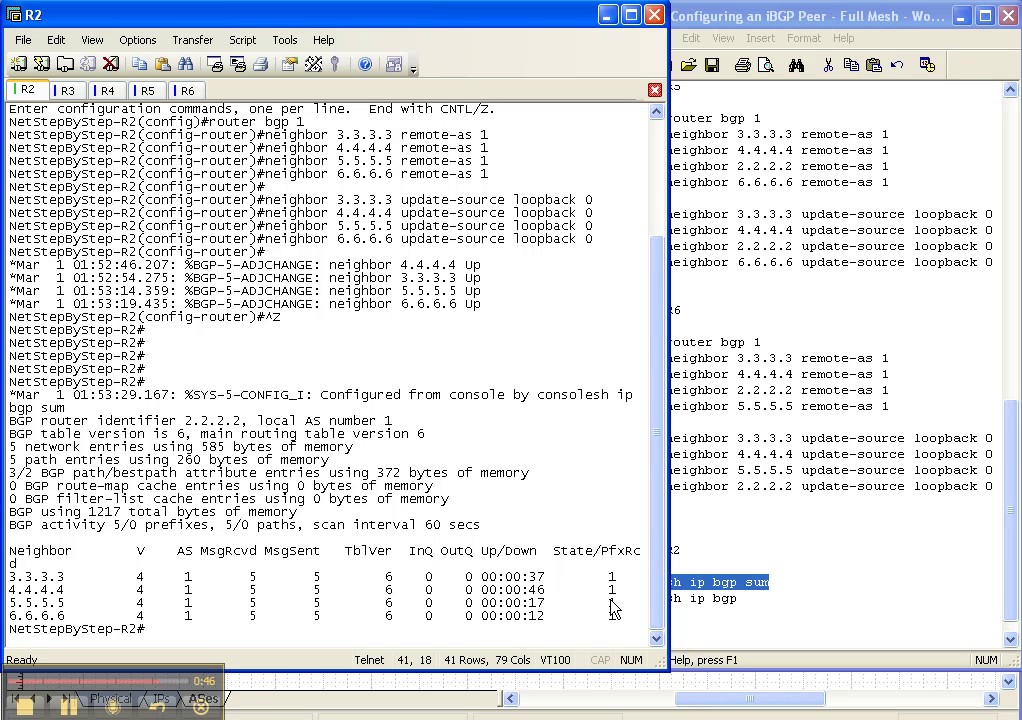
# Step: Copy sh ip bgp from the notes and run it on R2 to display the BGP table
pyautogui.click(803, 8)
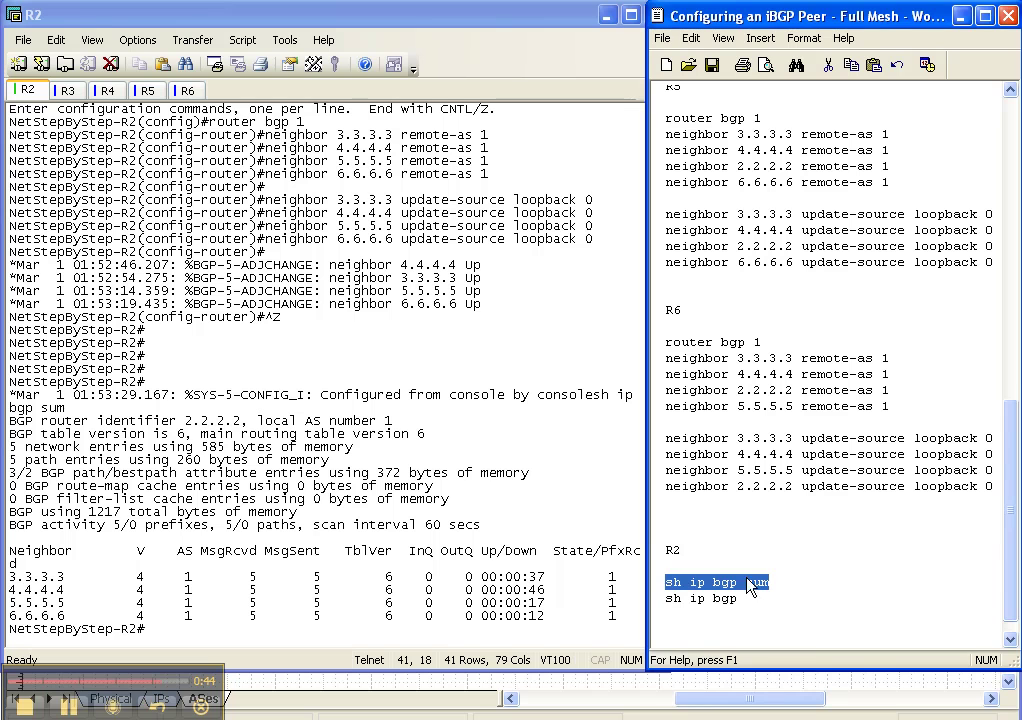
pyautogui.moveTo(736, 600); pyautogui.dragTo(689, 606)
pyautogui.rightClick(689, 606)
pyautogui.click(720, 686)
pyautogui.click(250, 392)
pyautogui.press('Return')
pyautogui.press('Return')
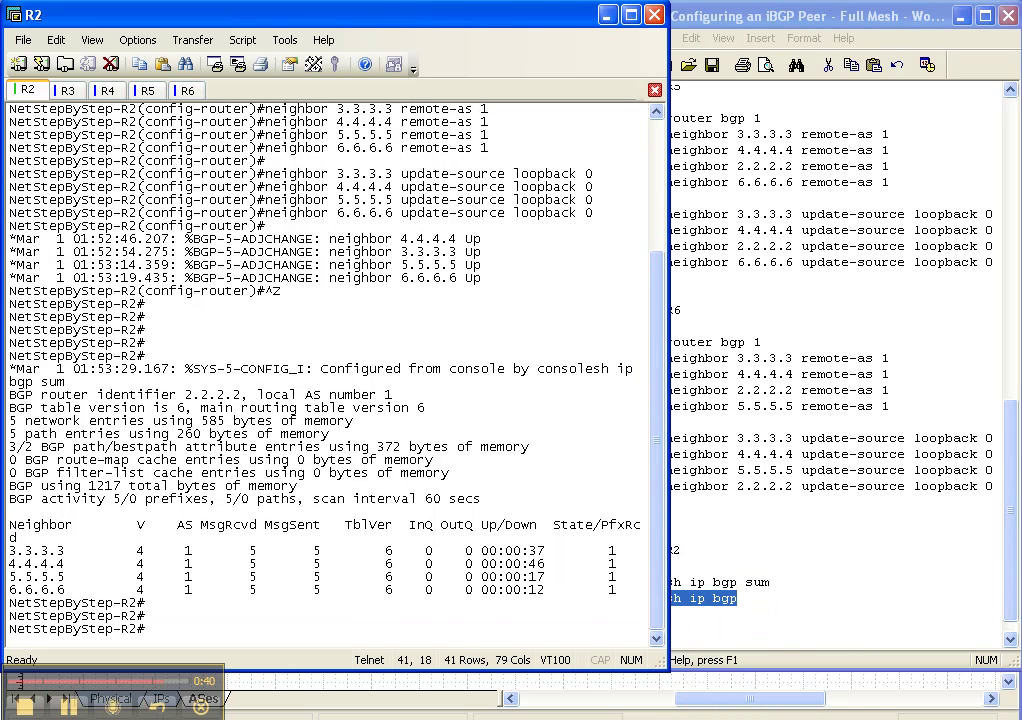
pyautogui.press('shift+Insert')
pyautogui.press('Return')
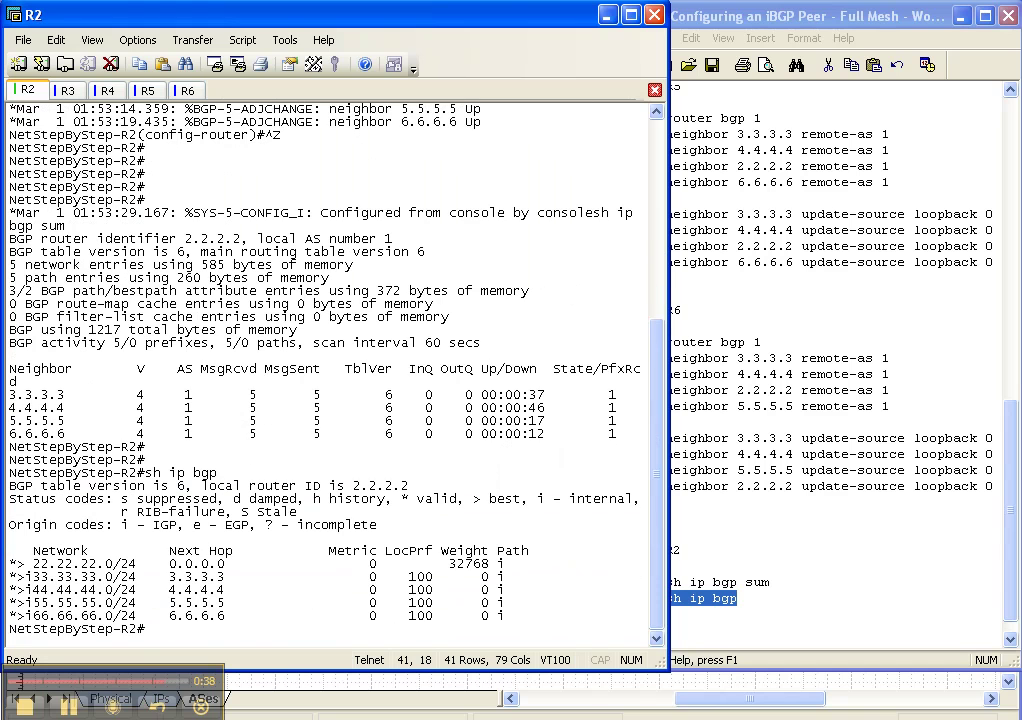
# Step: Examine the 22.22.22.0/24 network and the next hop of 33.33.33.0/24 in R2's BGP table, then return to the notes
pyautogui.press('Return')
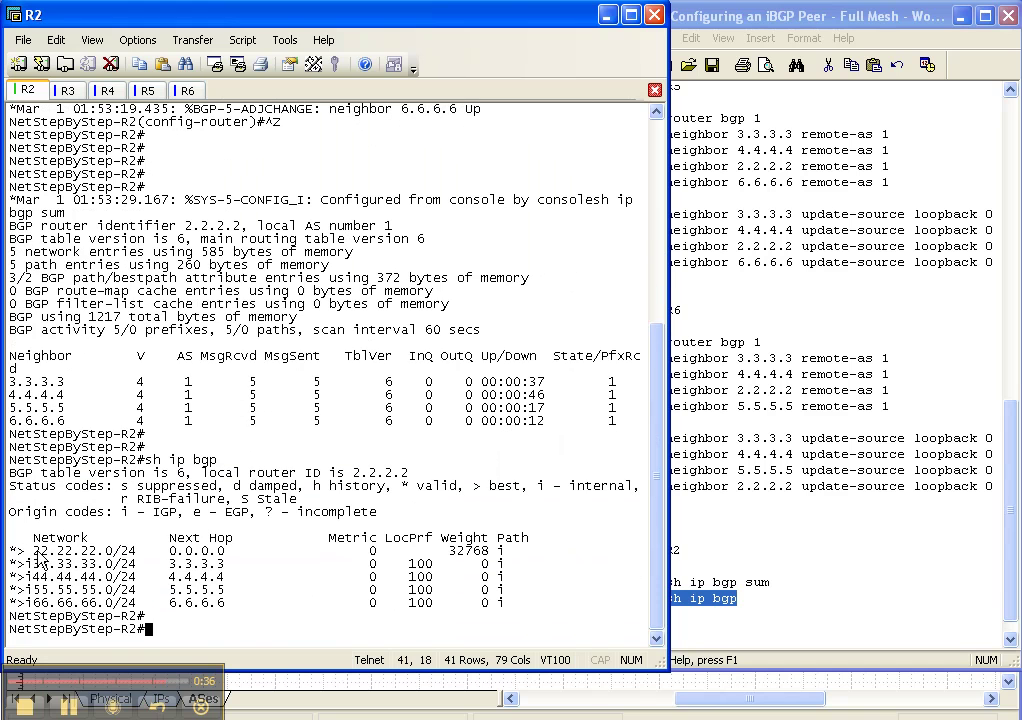
pyautogui.moveTo(32, 551); pyautogui.dragTo(136, 551)
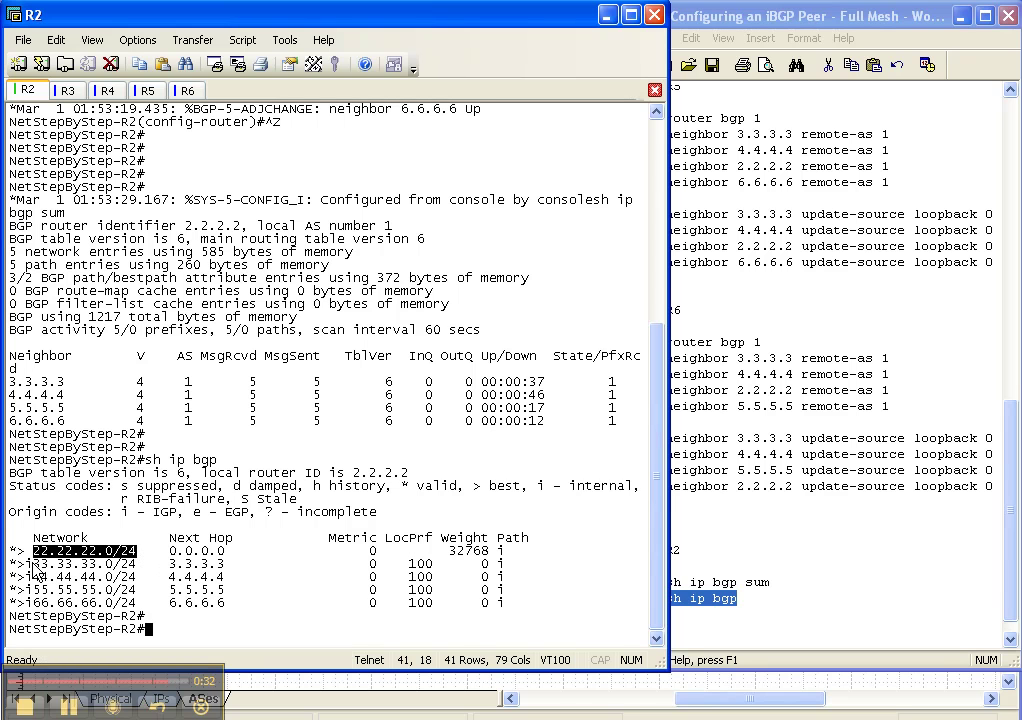
pyautogui.moveTo(33, 564); pyautogui.dragTo(232, 566)
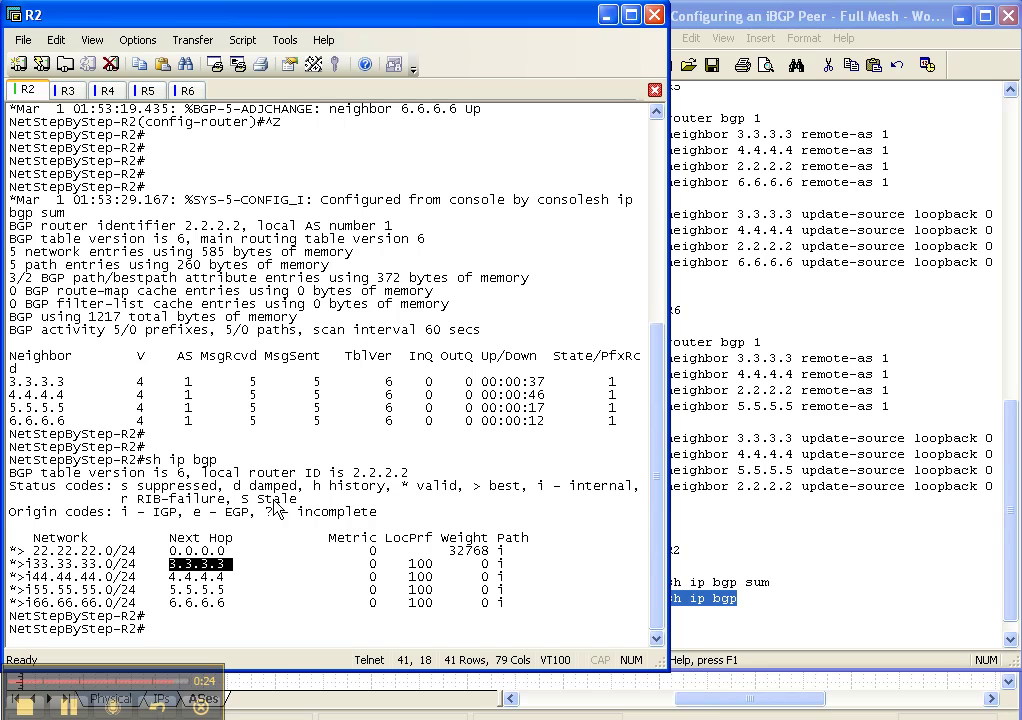
pyautogui.press('Return')
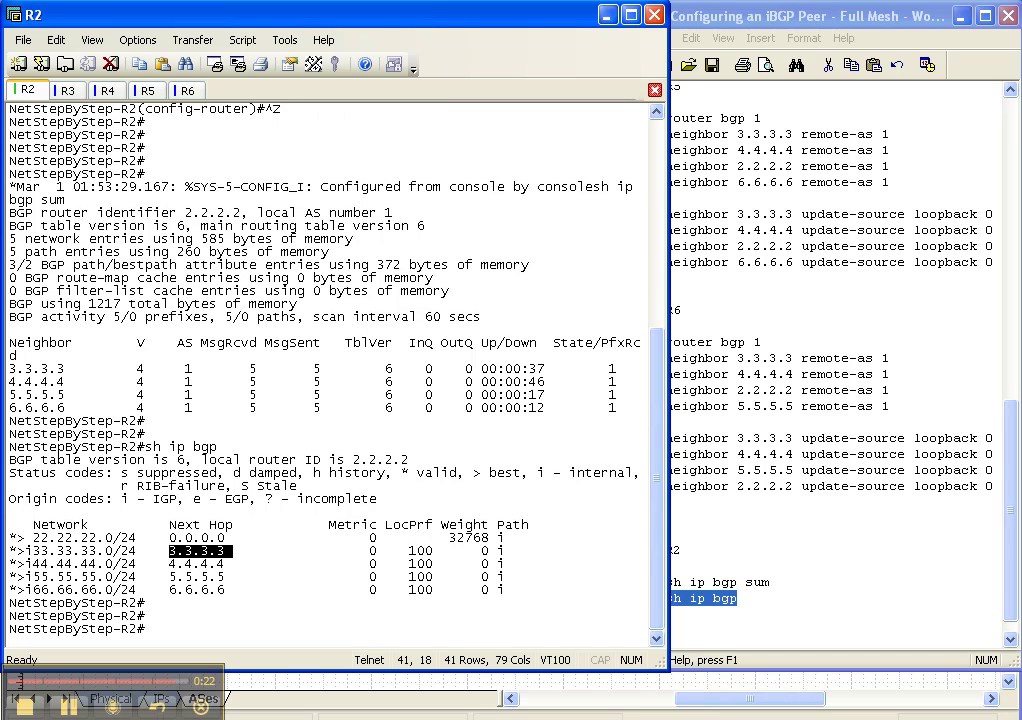
pyautogui.click(846, 14)
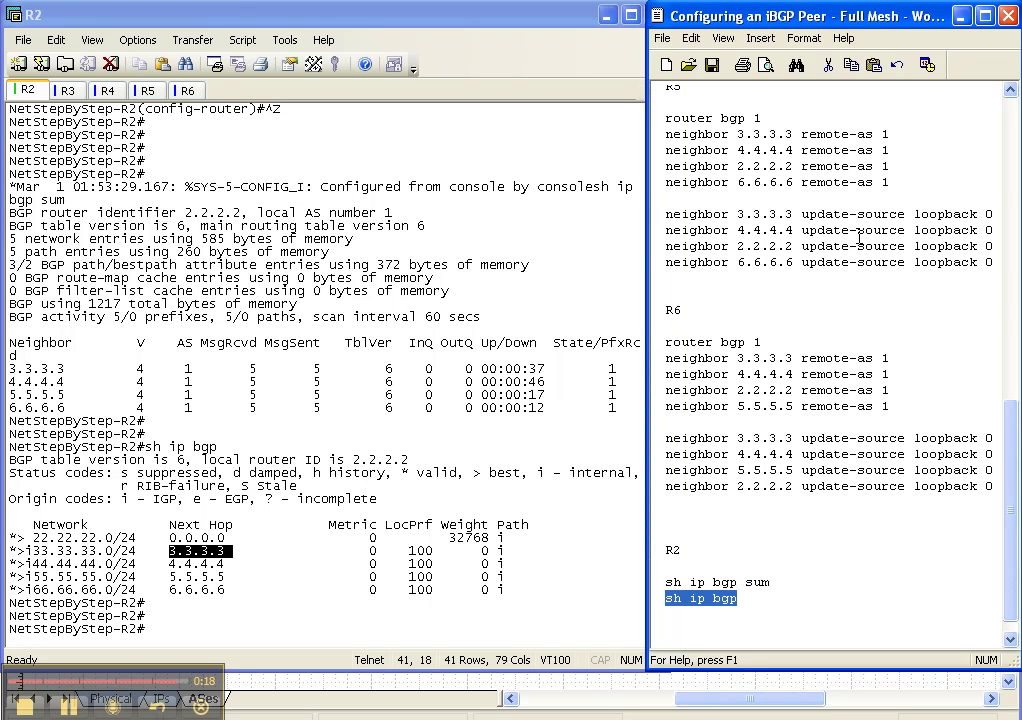